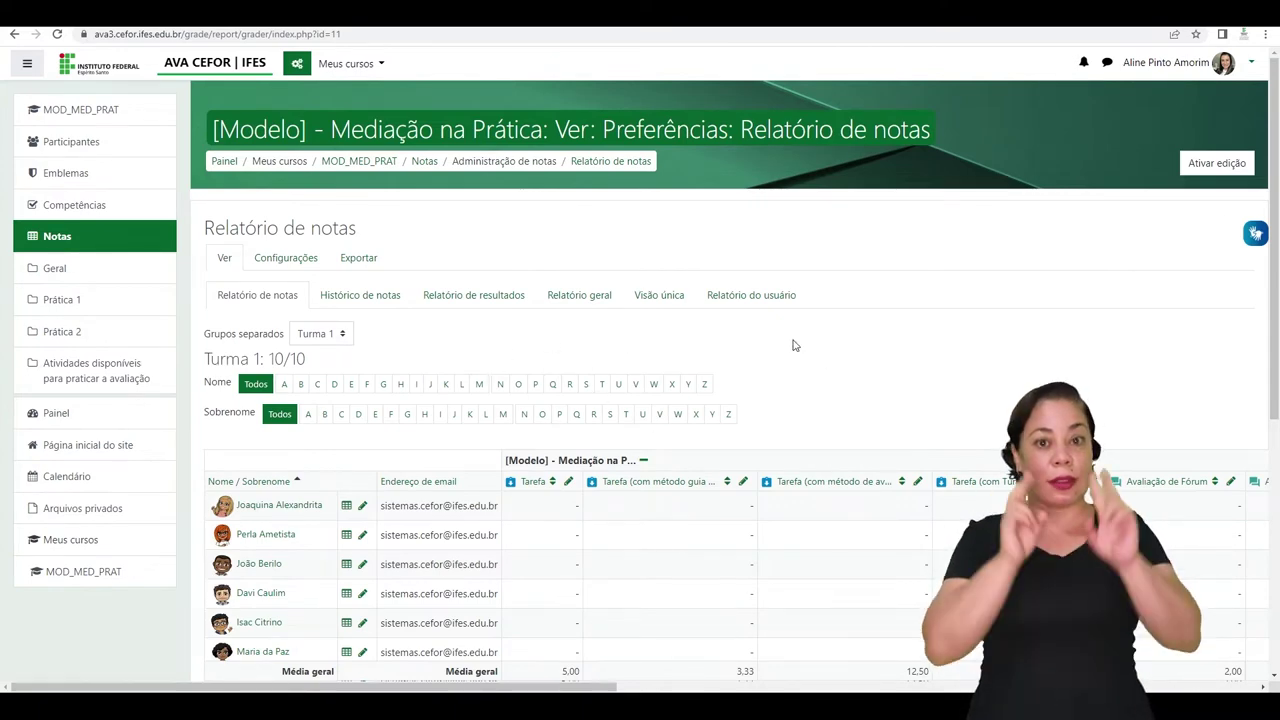
- Examine the Turma 1 grade report across all activity columns through to the course total
{"action": "scroll", "coordinate": [786, 391], "scroll_direction": "down", "scroll_amount": 2}
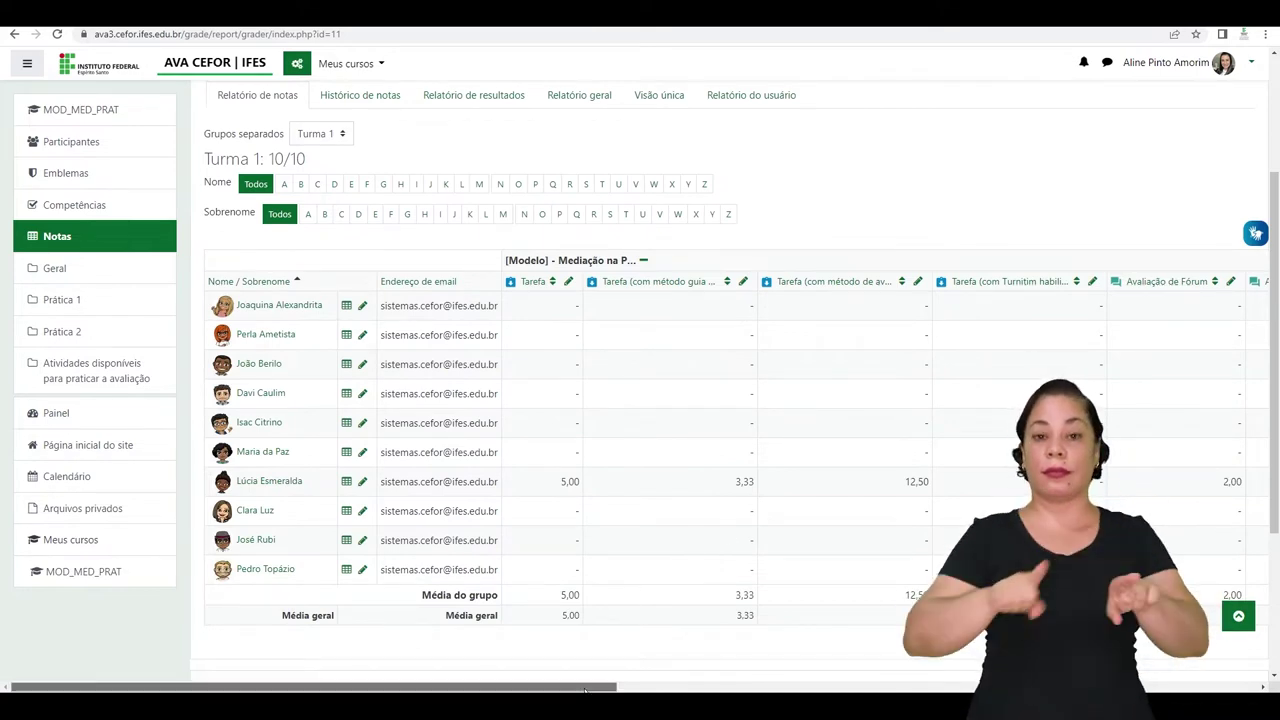
{"action": "left_click_drag", "start_coordinate": [585, 687], "coordinate": [1236, 686]}
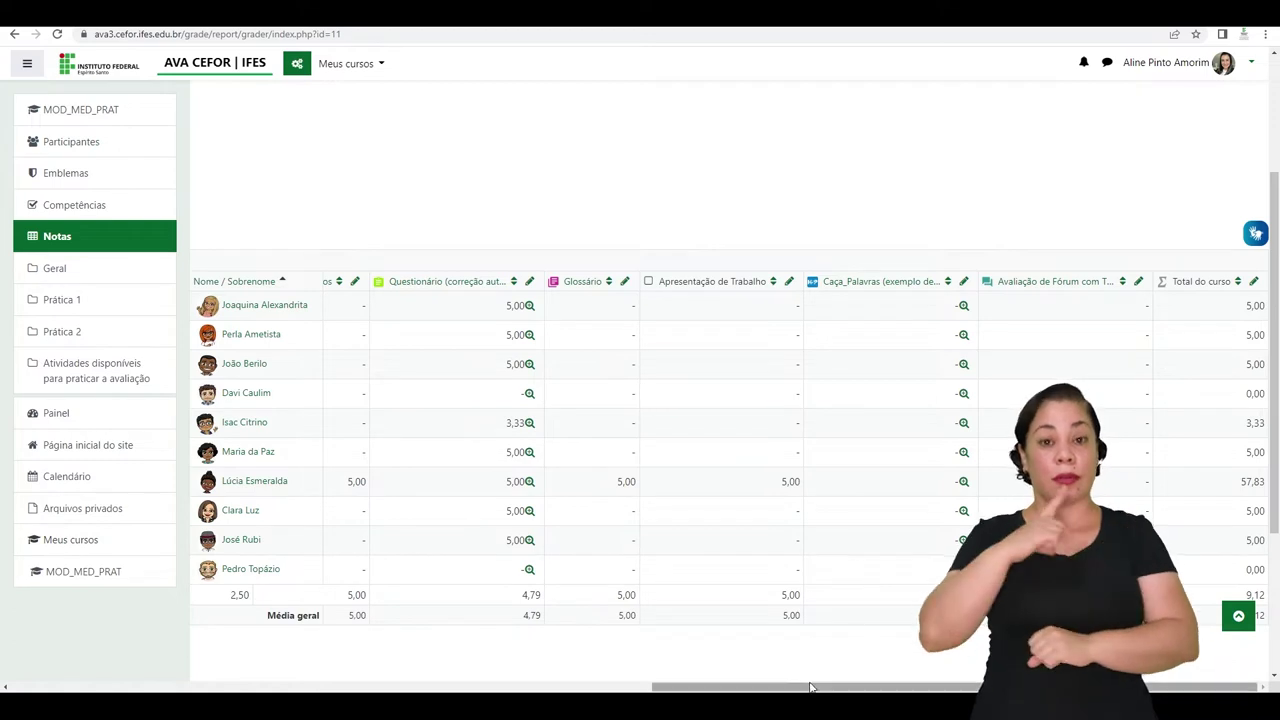
{"action": "left_click_drag", "start_coordinate": [789, 686], "coordinate": [304, 664]}
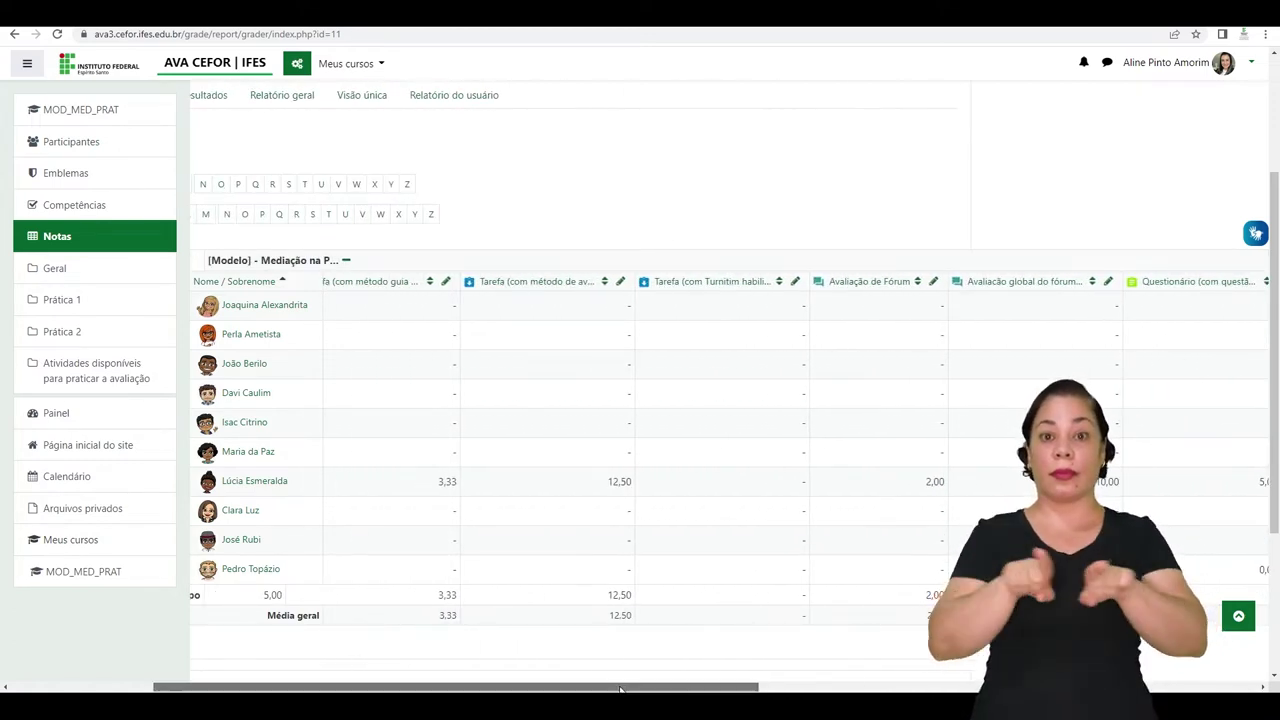
{"action": "left_click_drag", "start_coordinate": [613, 688], "coordinate": [471, 688]}
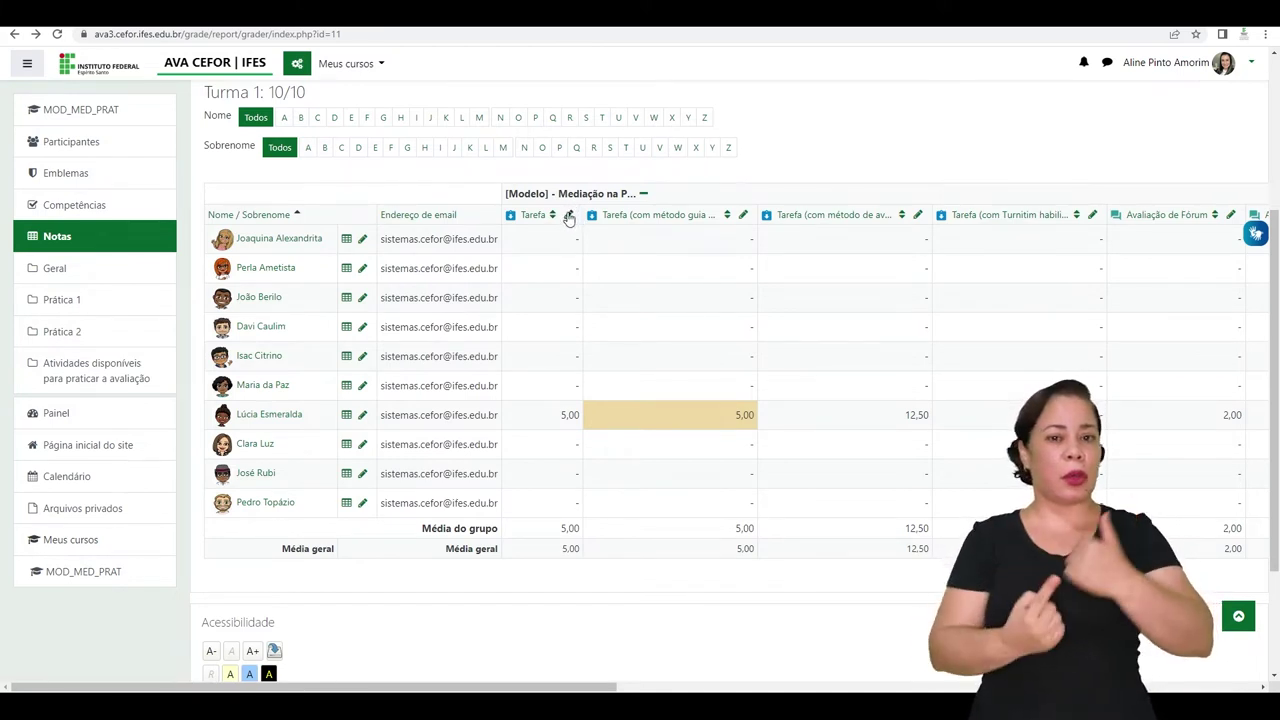
- Open the single view of the first Tarefa item's grades and review the students' grade and feedback fields
{"action": "scroll", "coordinate": [735, 451], "scroll_direction": "down", "scroll_amount": 2}
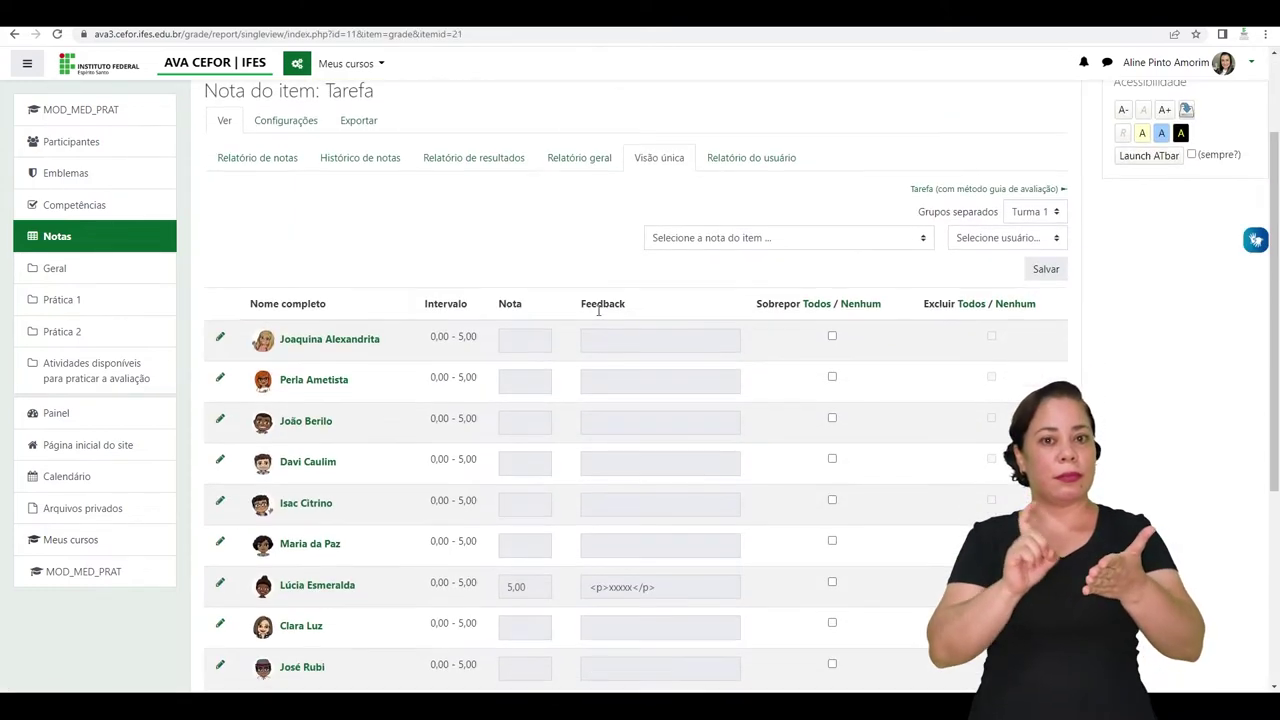
{"action": "scroll", "coordinate": [735, 451], "scroll_direction": "down", "scroll_amount": 1}
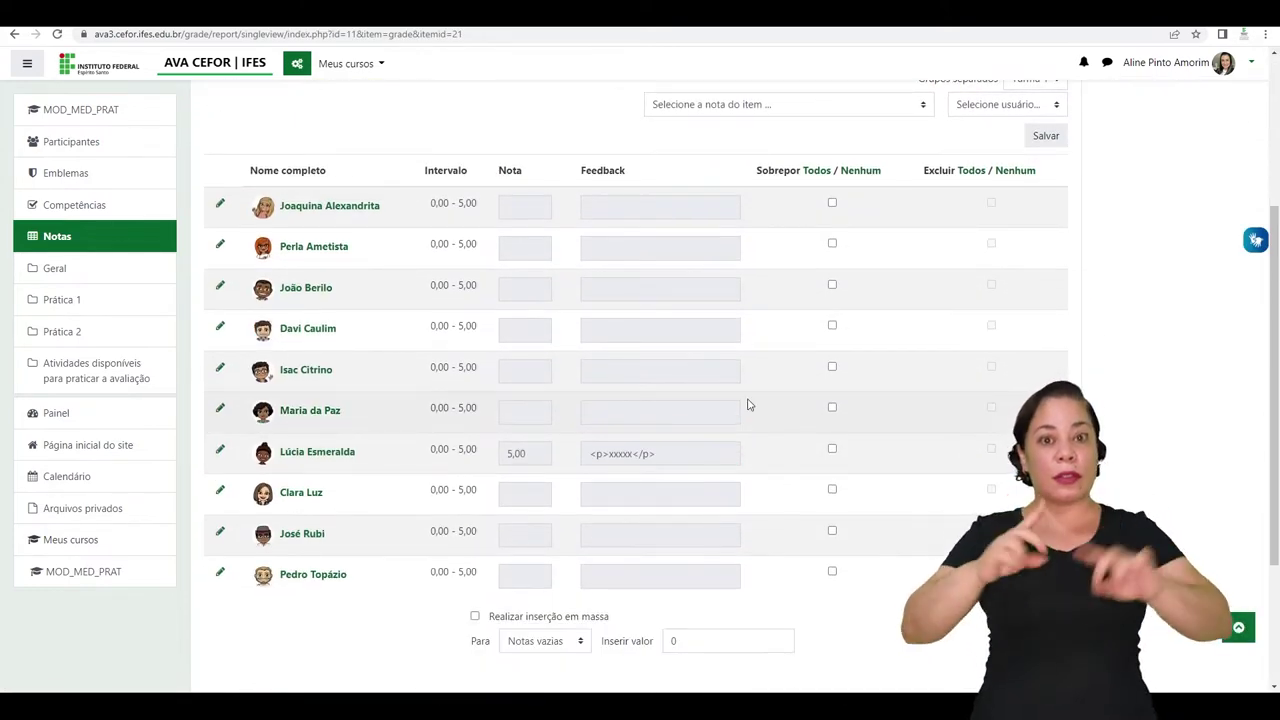
{"action": "scroll", "coordinate": [645, 240], "scroll_direction": "up", "scroll_amount": 3}
{"action": "scroll", "coordinate": [541, 309], "scroll_direction": "down", "scroll_amount": 2}
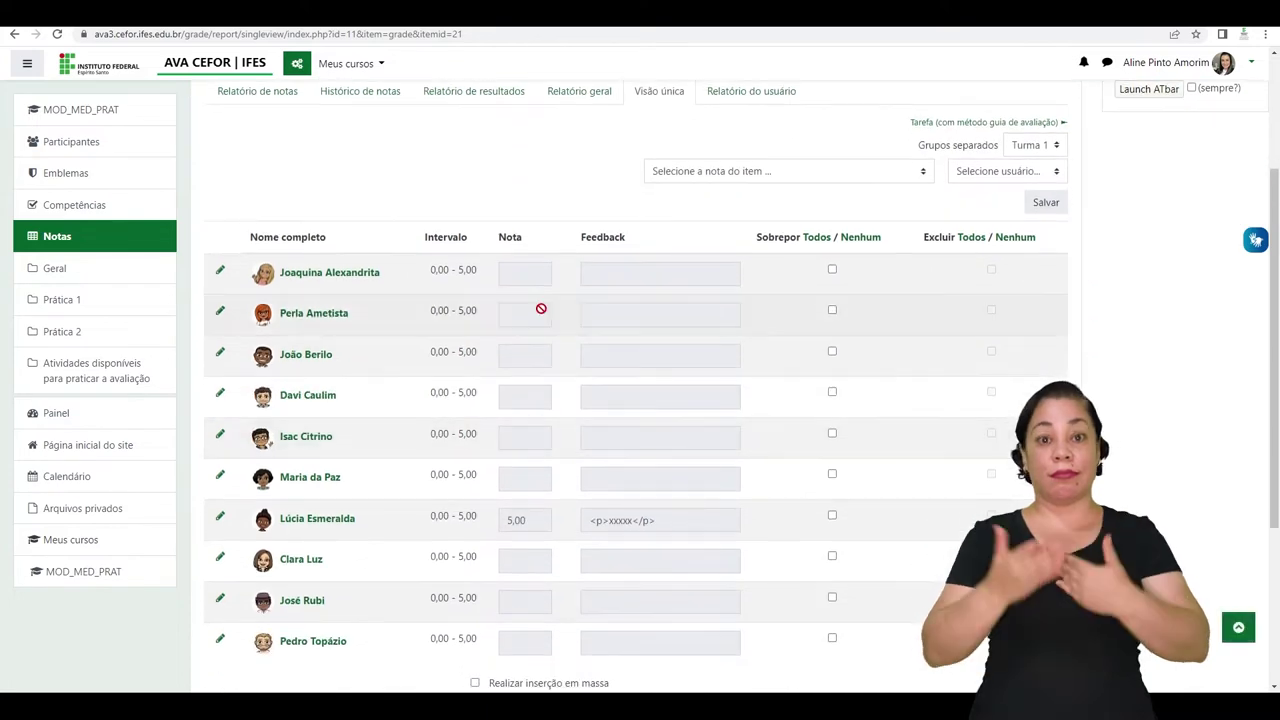
{"action": "scroll", "coordinate": [636, 418], "scroll_direction": "down", "scroll_amount": 3}
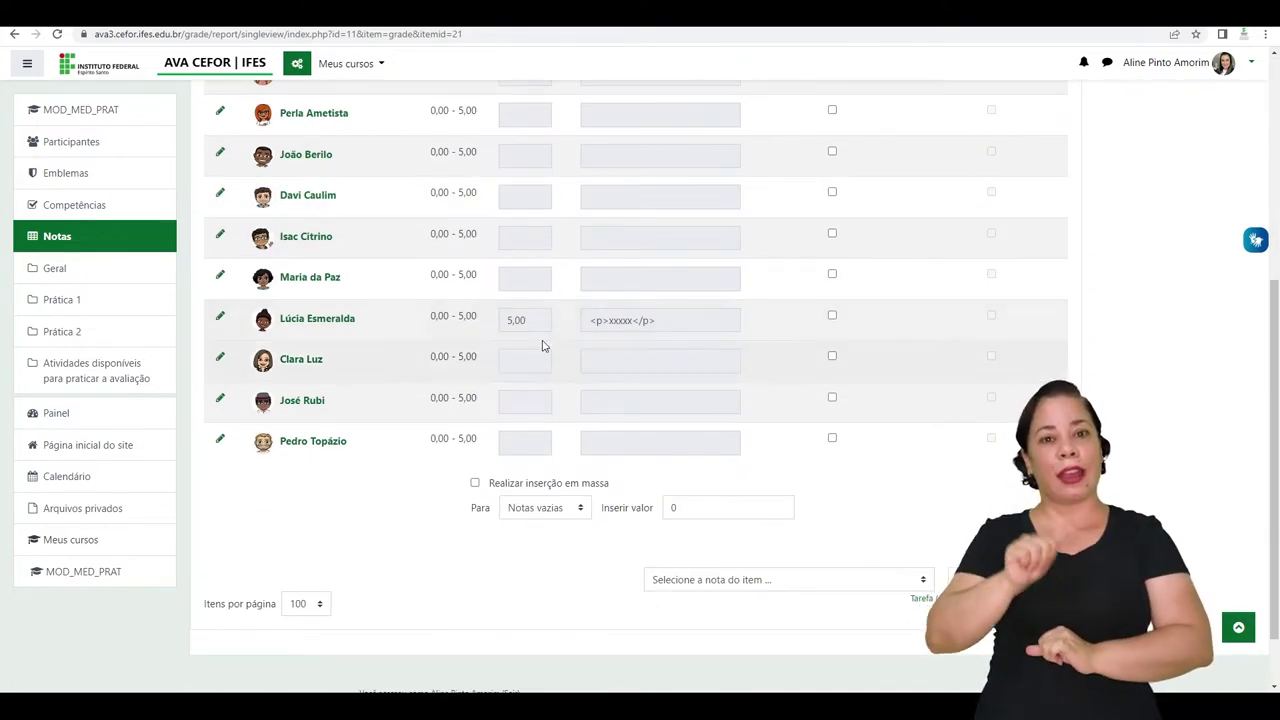
{"action": "scroll", "coordinate": [543, 346], "scroll_direction": "up", "scroll_amount": 1}
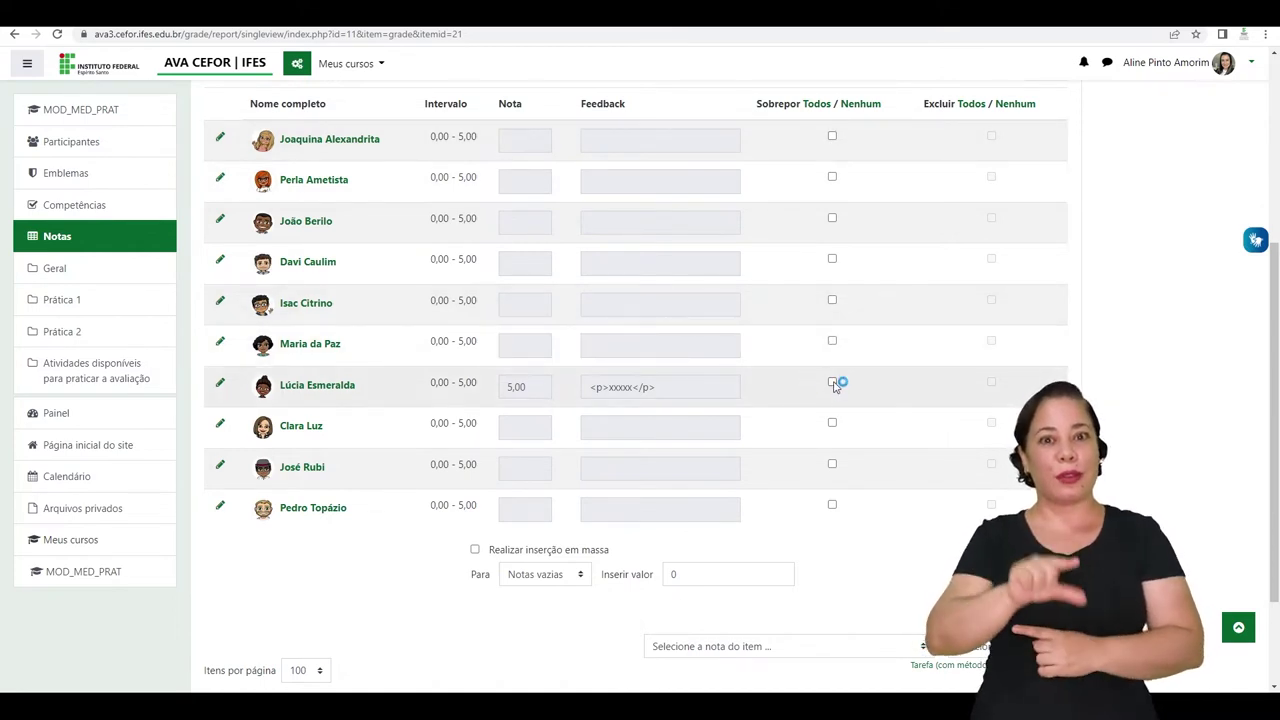
- Override the only graded student's Tarefa grade with 4,0 and feedback xxxx, save, and continue through the grade recalculation
{"action": "left_click", "coordinate": [832, 383]}
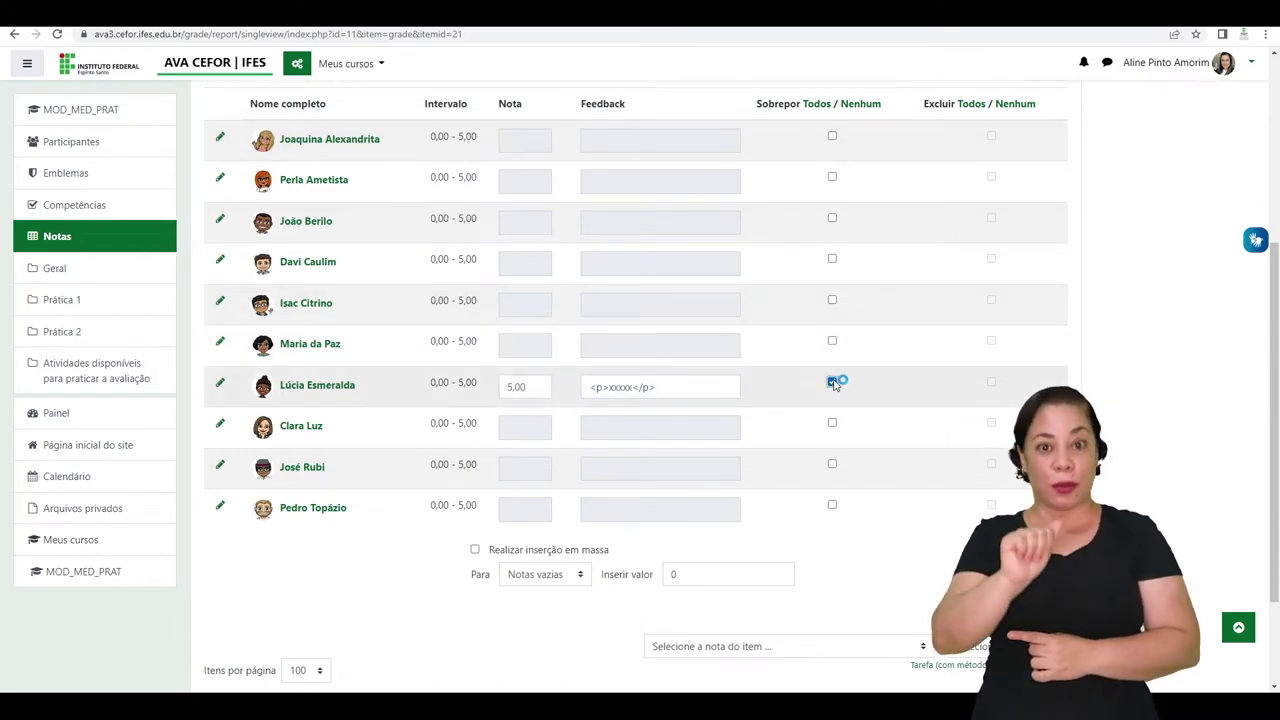
{"action": "left_click", "coordinate": [528, 387]}
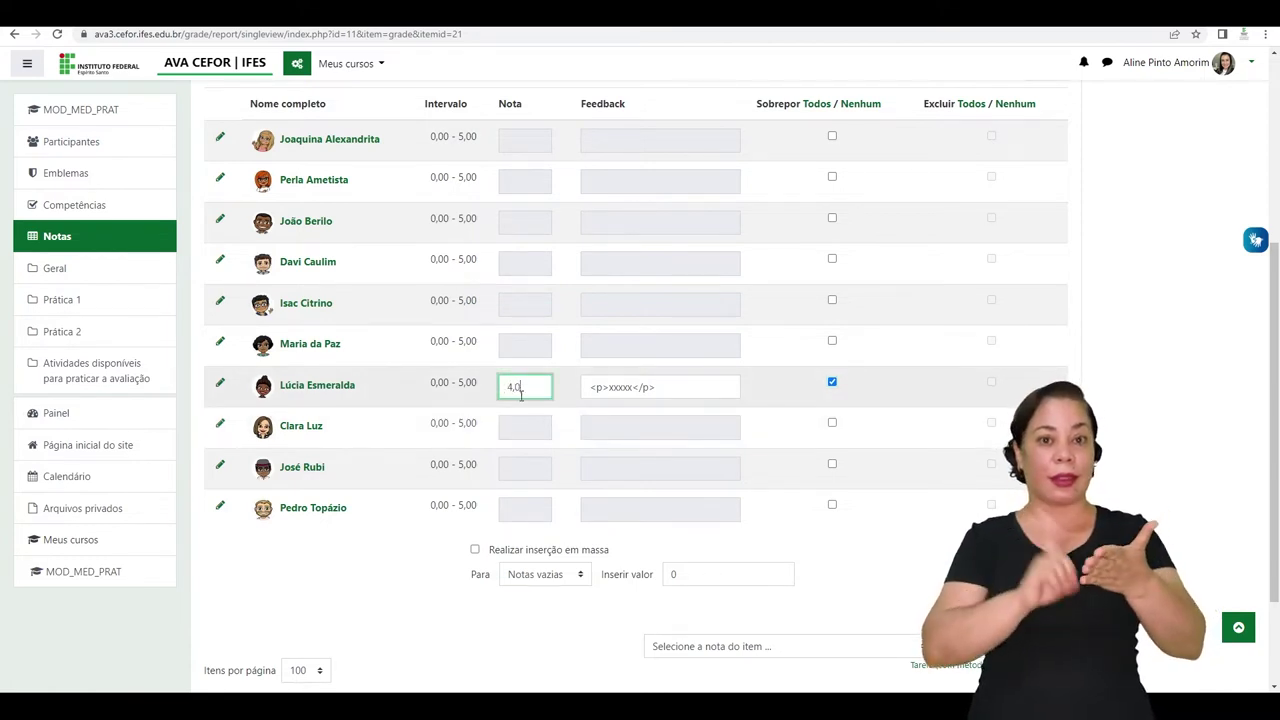
{"action": "left_click_drag", "start_coordinate": [666, 391], "coordinate": [578, 392]}
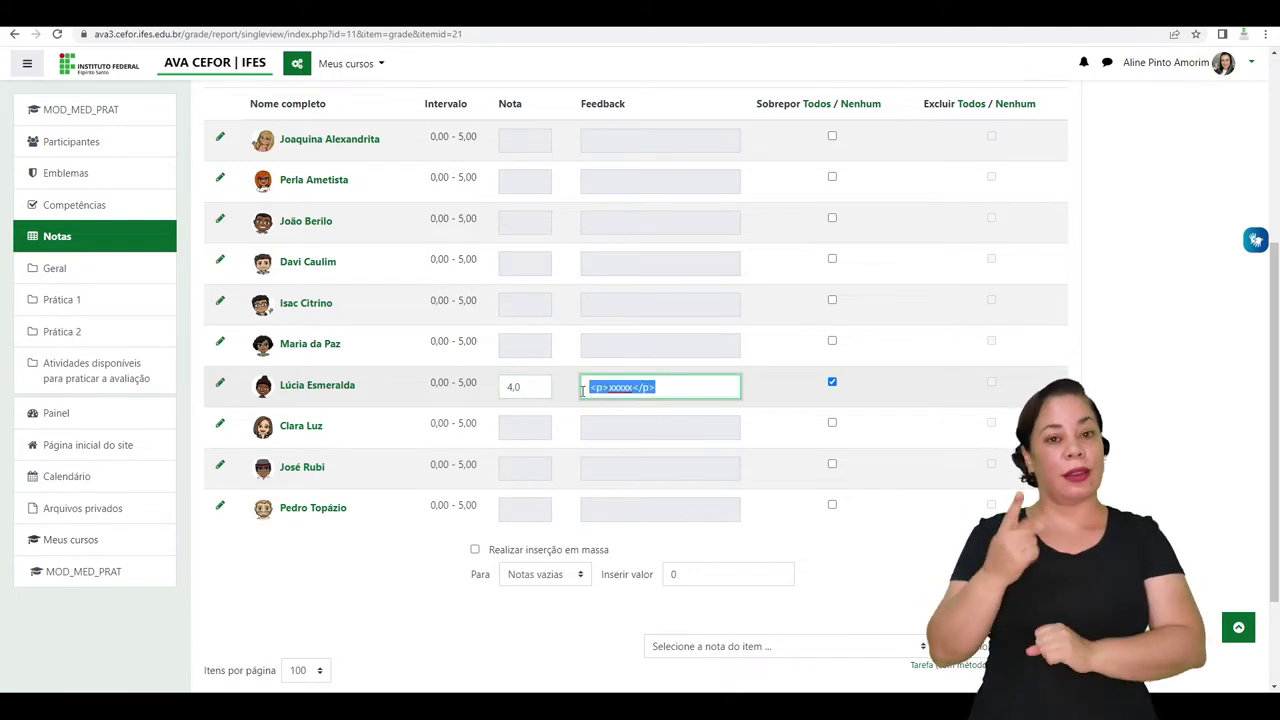
{"action": "type", "text": "xxxx"}
{"action": "scroll", "coordinate": [957, 514], "scroll_direction": "down", "scroll_amount": 2}
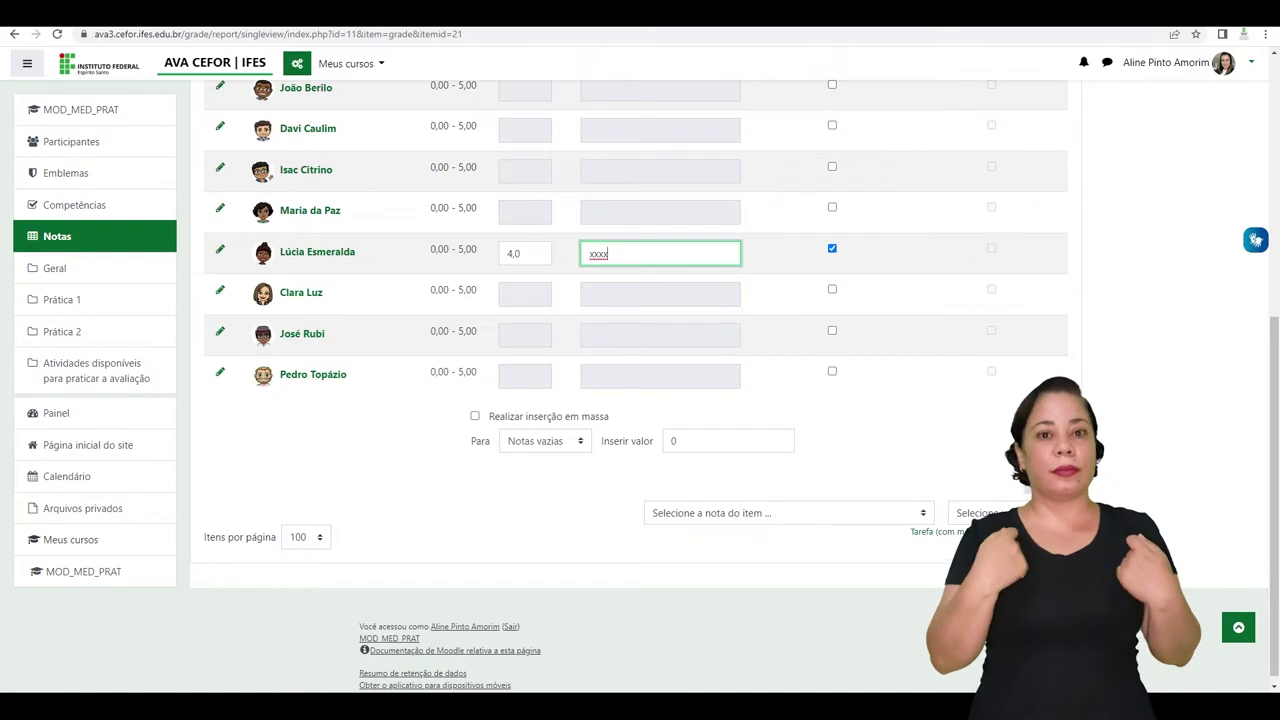
{"action": "key", "text": "Return"}
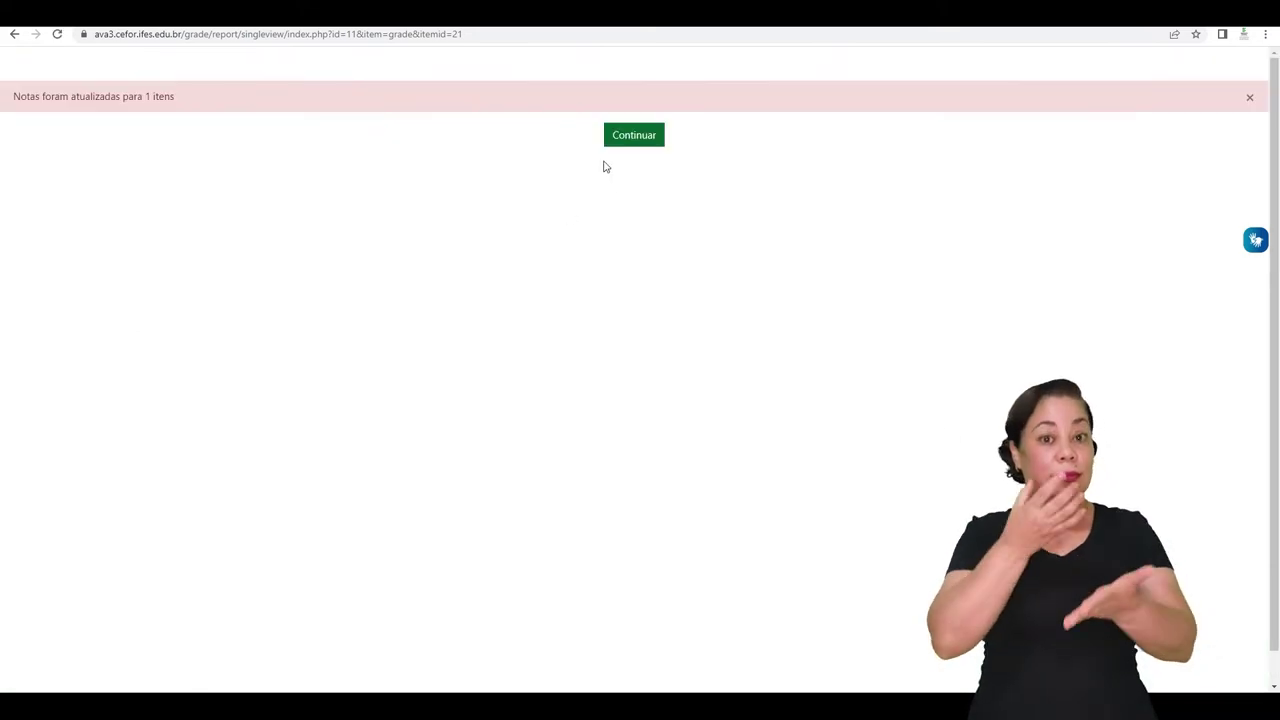
{"action": "left_click", "coordinate": [630, 136]}
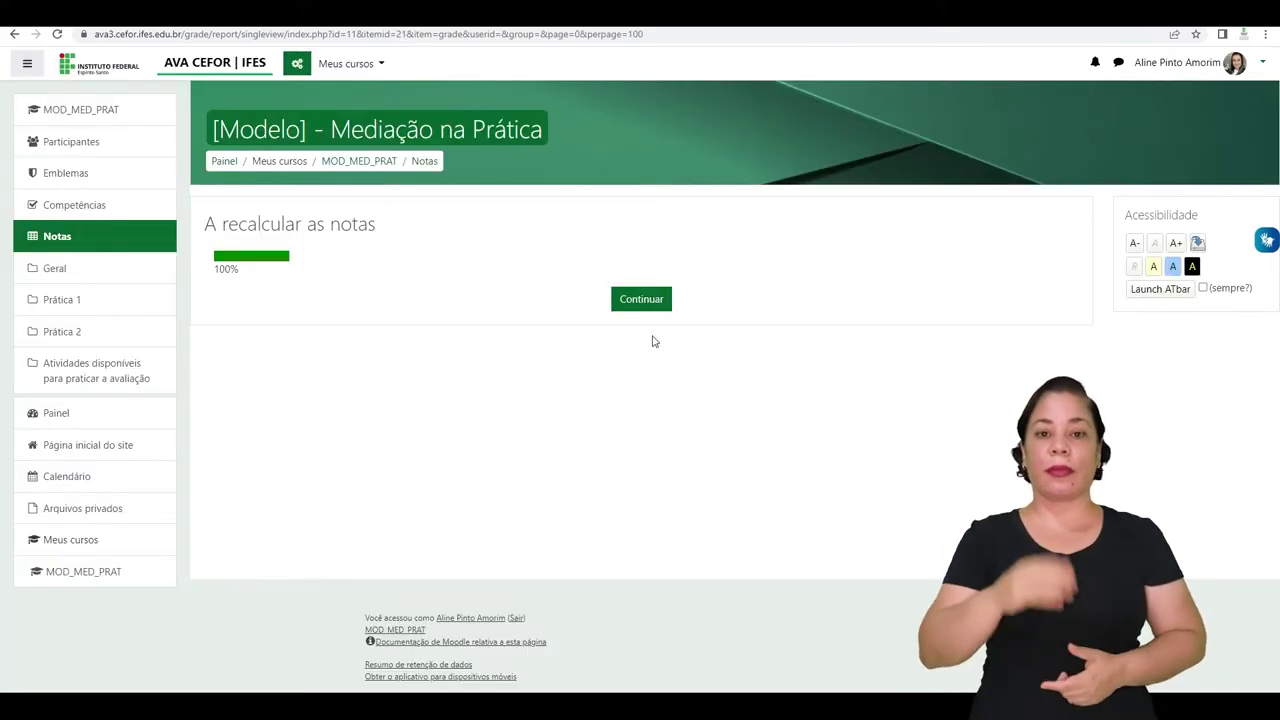
{"action": "left_click", "coordinate": [641, 300]}
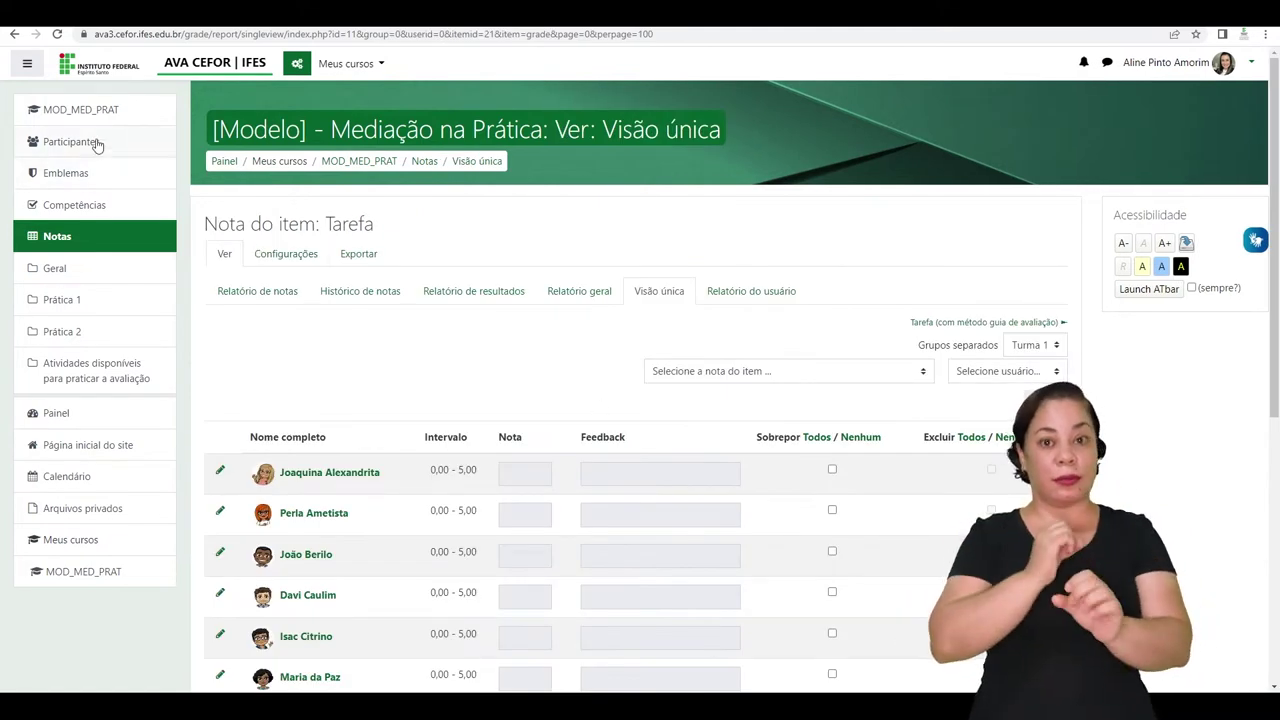
- Return to the grade report and open the single view of the Apresentação de Trabalho item's grades
{"action": "left_click", "coordinate": [266, 292]}
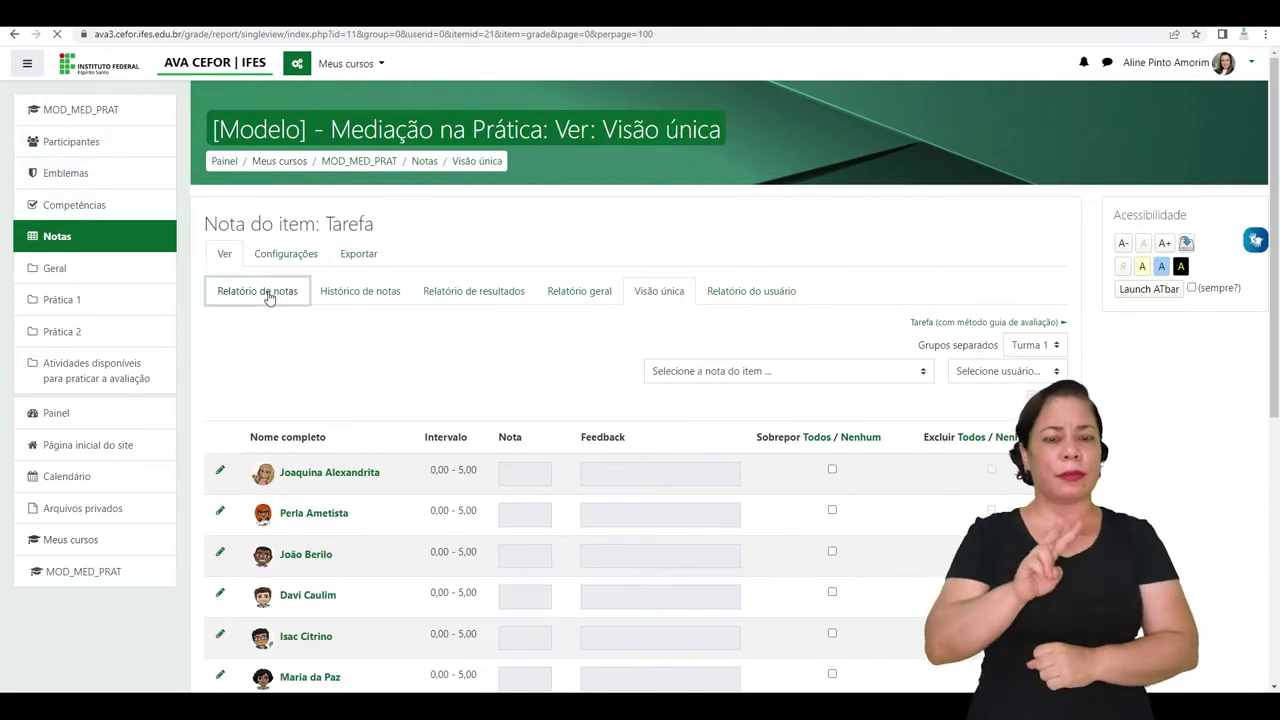
{"action": "scroll", "coordinate": [560, 383], "scroll_direction": "down", "scroll_amount": 3}
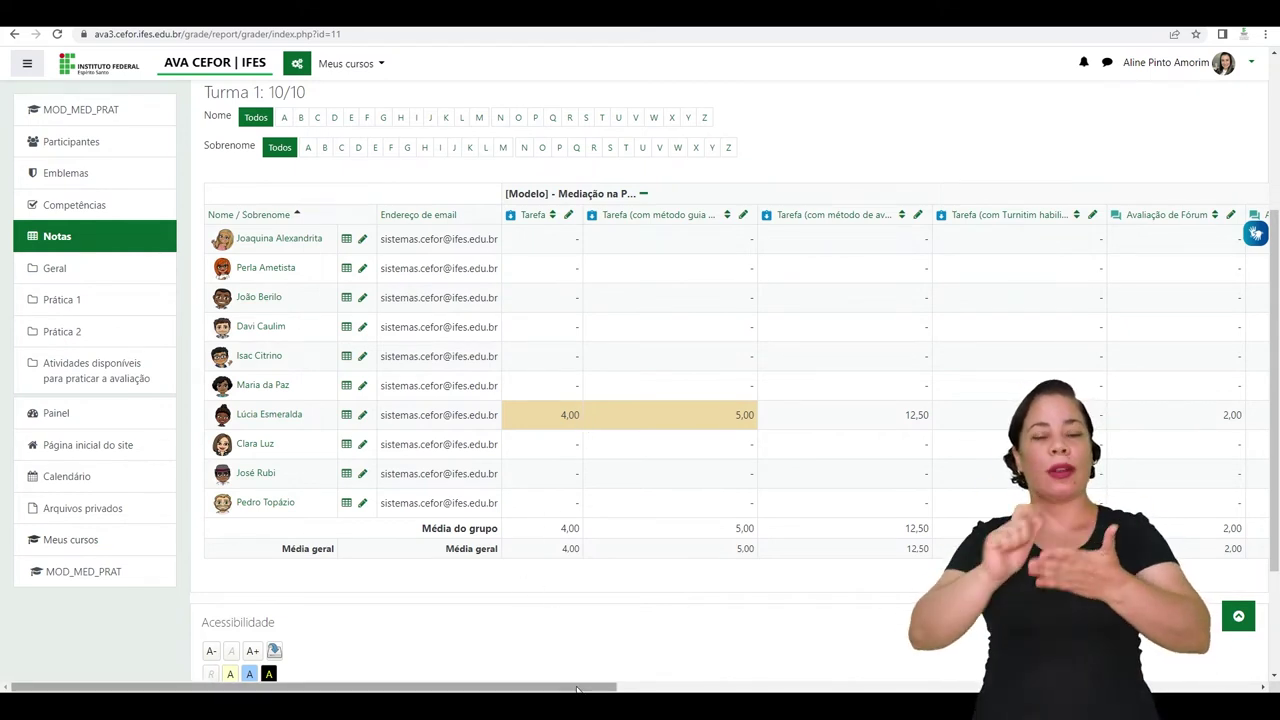
{"action": "left_click_drag", "start_coordinate": [577, 688], "coordinate": [1105, 688]}
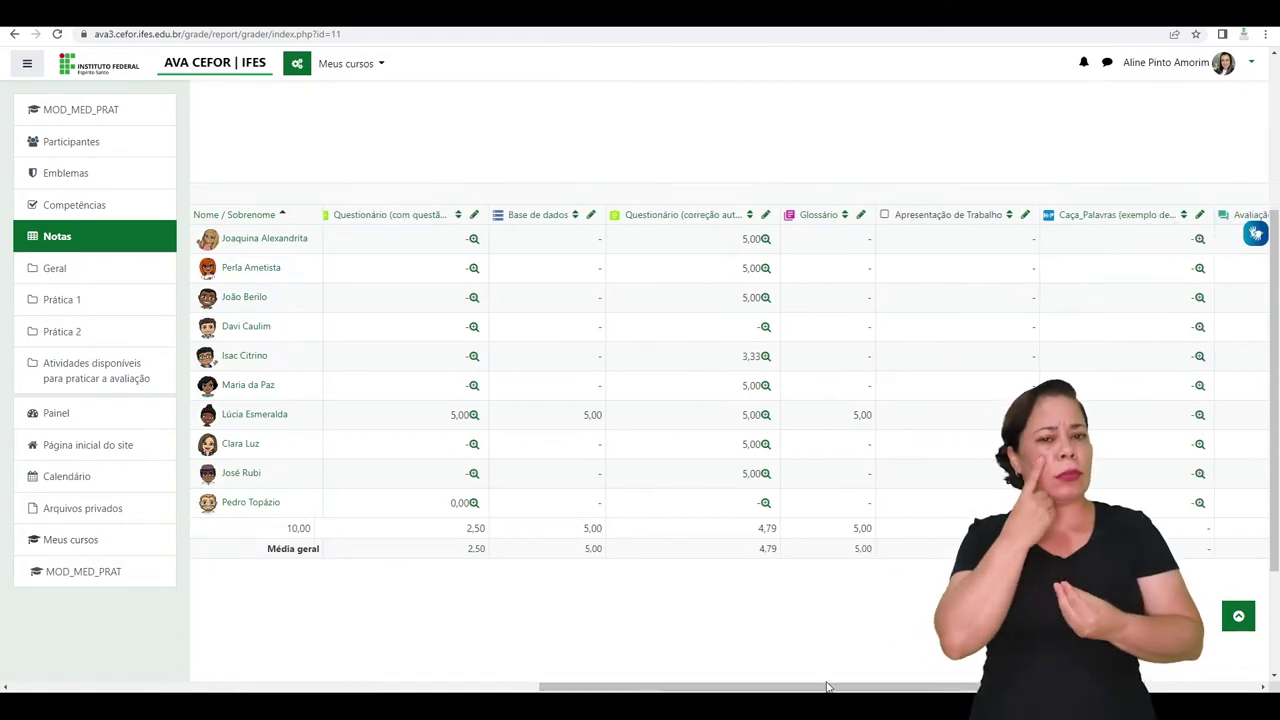
{"action": "scroll", "coordinate": [676, 403], "scroll_direction": "right", "scroll_amount": 5}
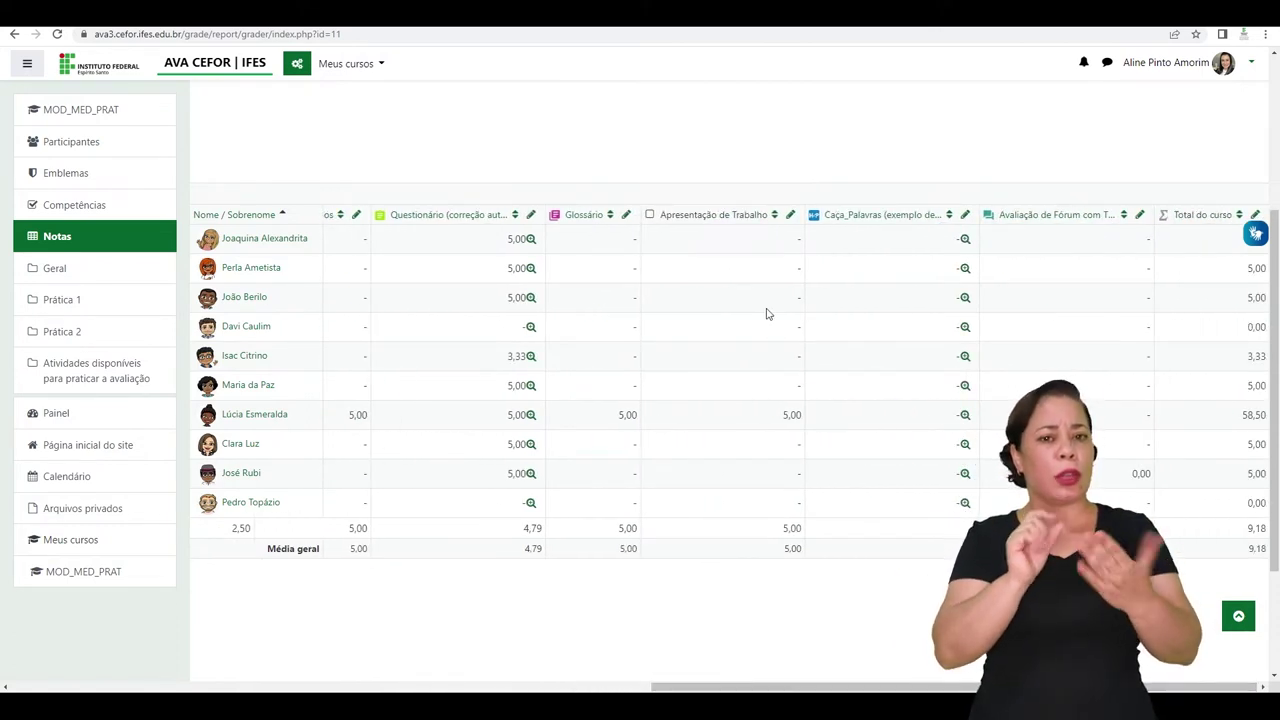
{"action": "left_click", "coordinate": [790, 216]}
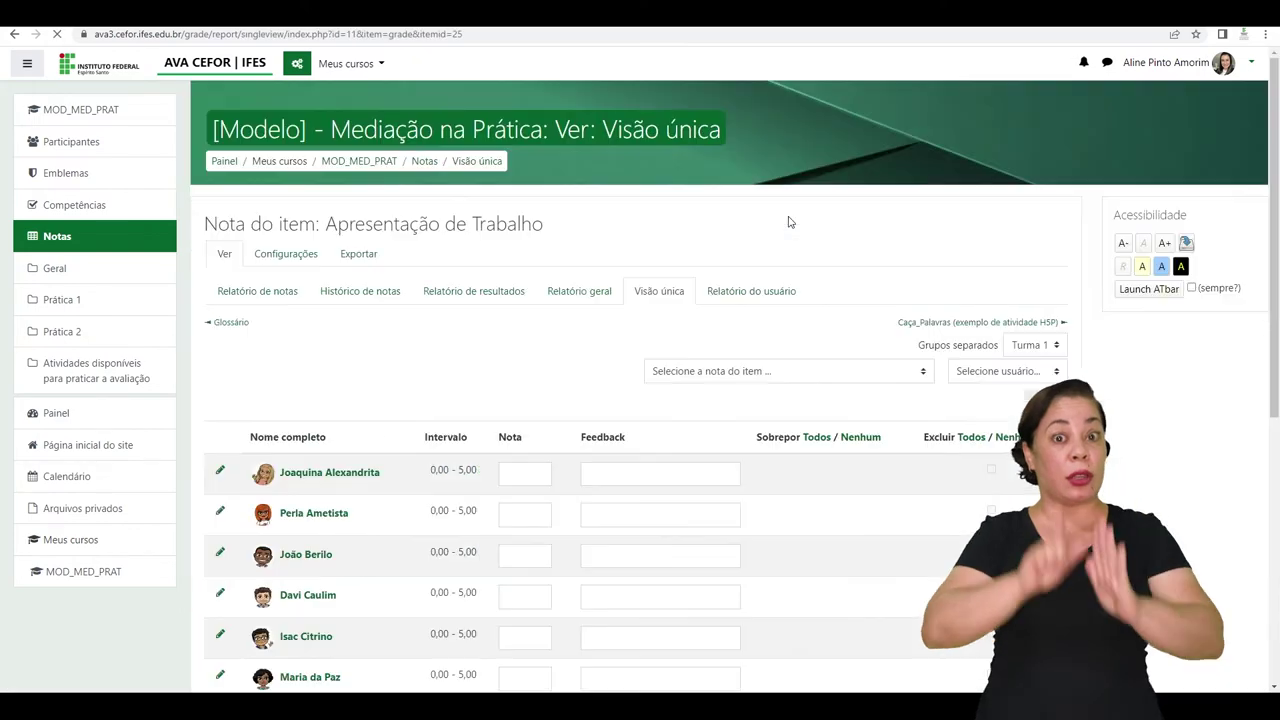
- Enter the feedback xxxx for the only graded student in Apresentação de Trabalho
{"action": "scroll", "coordinate": [760, 465], "scroll_direction": "down", "scroll_amount": 2}
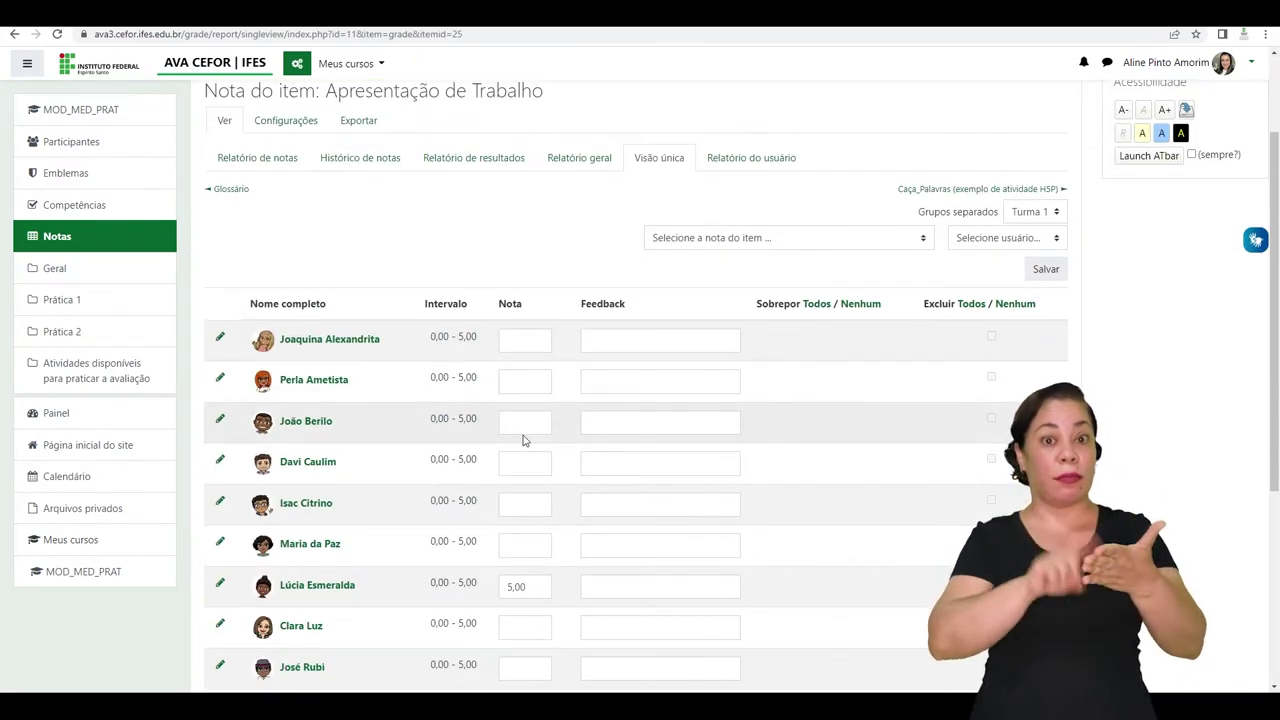
{"action": "scroll", "coordinate": [528, 443], "scroll_direction": "down", "scroll_amount": 2}
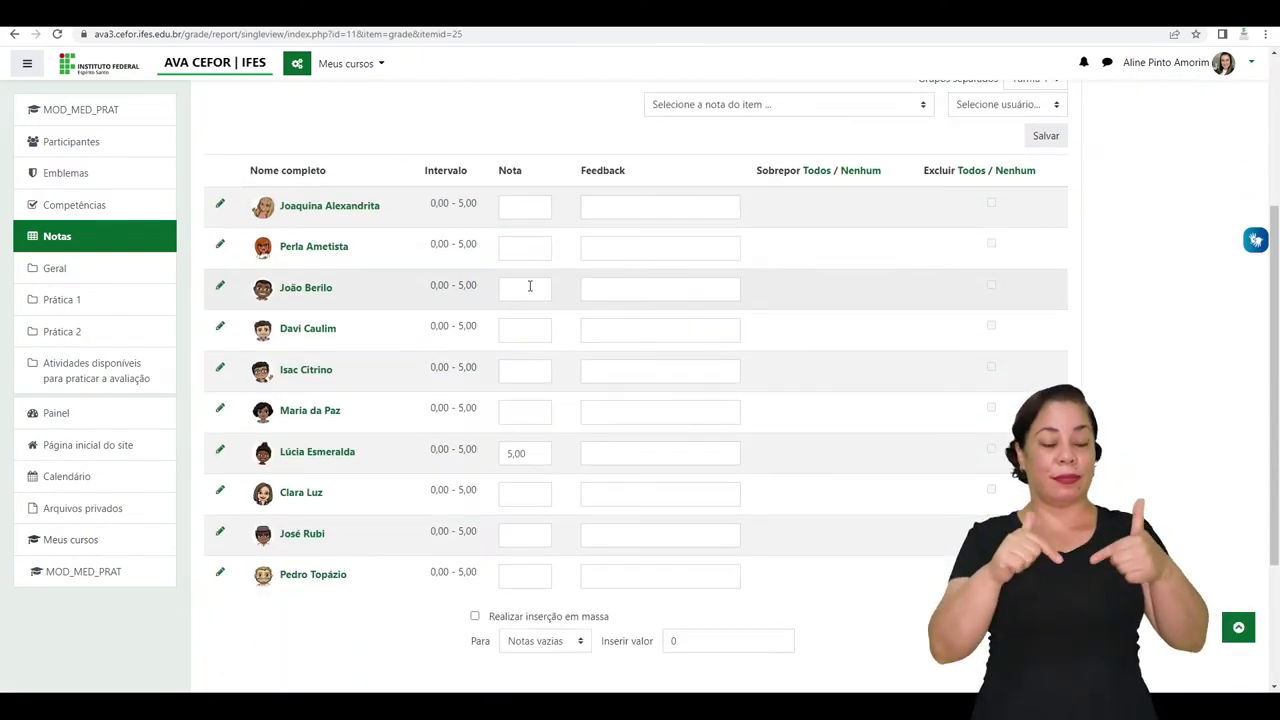
{"action": "left_click", "coordinate": [523, 205]}
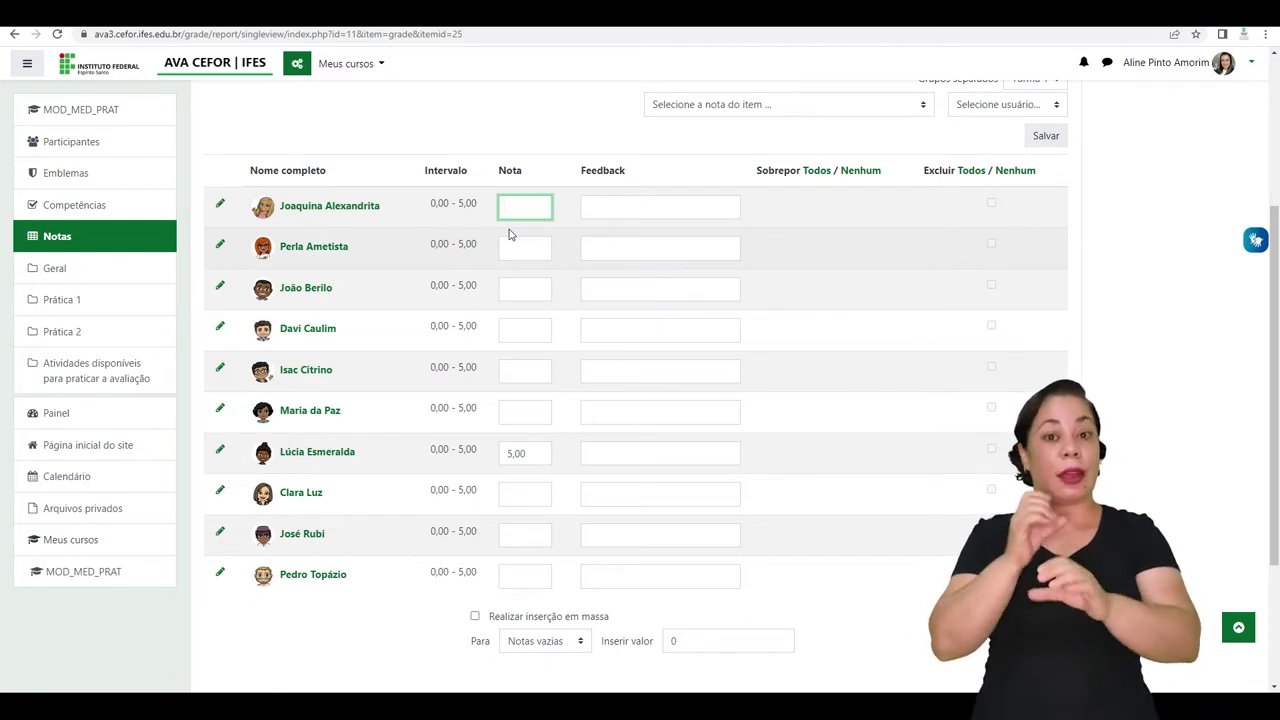
{"action": "left_click", "coordinate": [533, 453]}
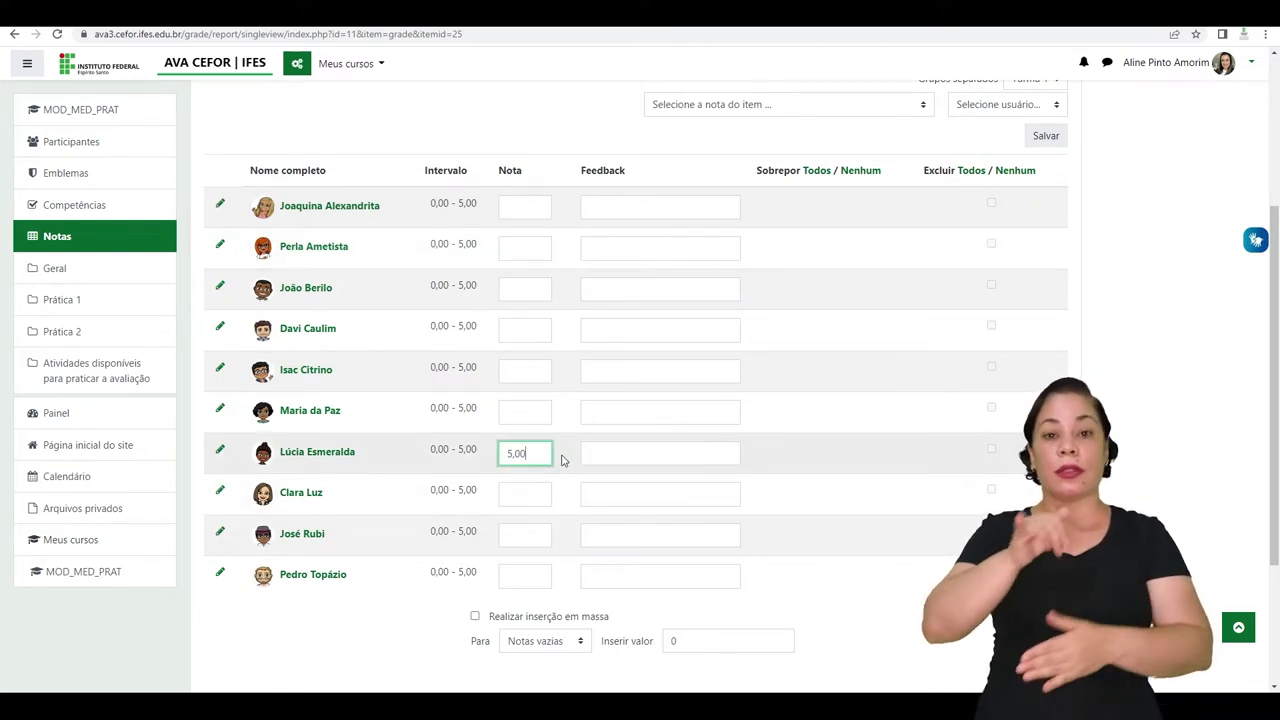
{"action": "left_click", "coordinate": [596, 452]}
{"action": "type", "text": "xxxx"}
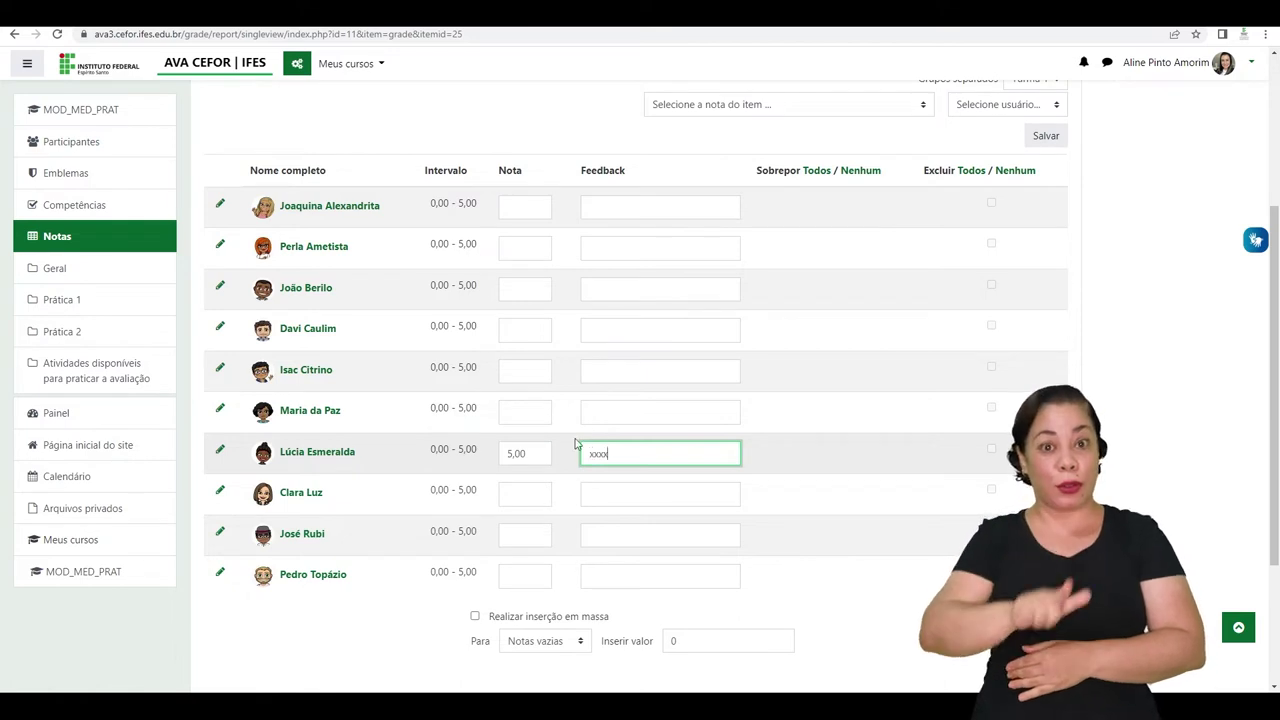
{"action": "key", "text": "ctrl+a"}
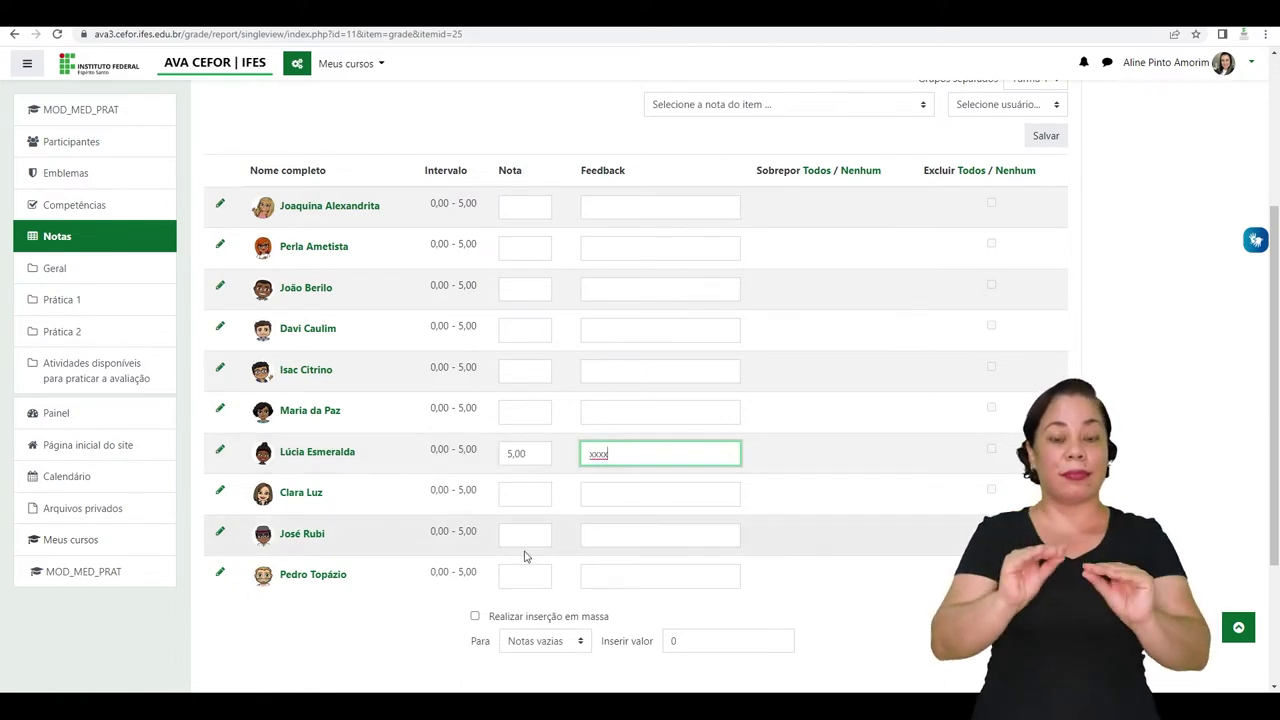
- Bulk insert the value 0 for all empty grades in Apresentação de Trabalho, save, and check the updated grade list
{"action": "scroll", "coordinate": [524, 556], "scroll_direction": "down", "scroll_amount": 2}
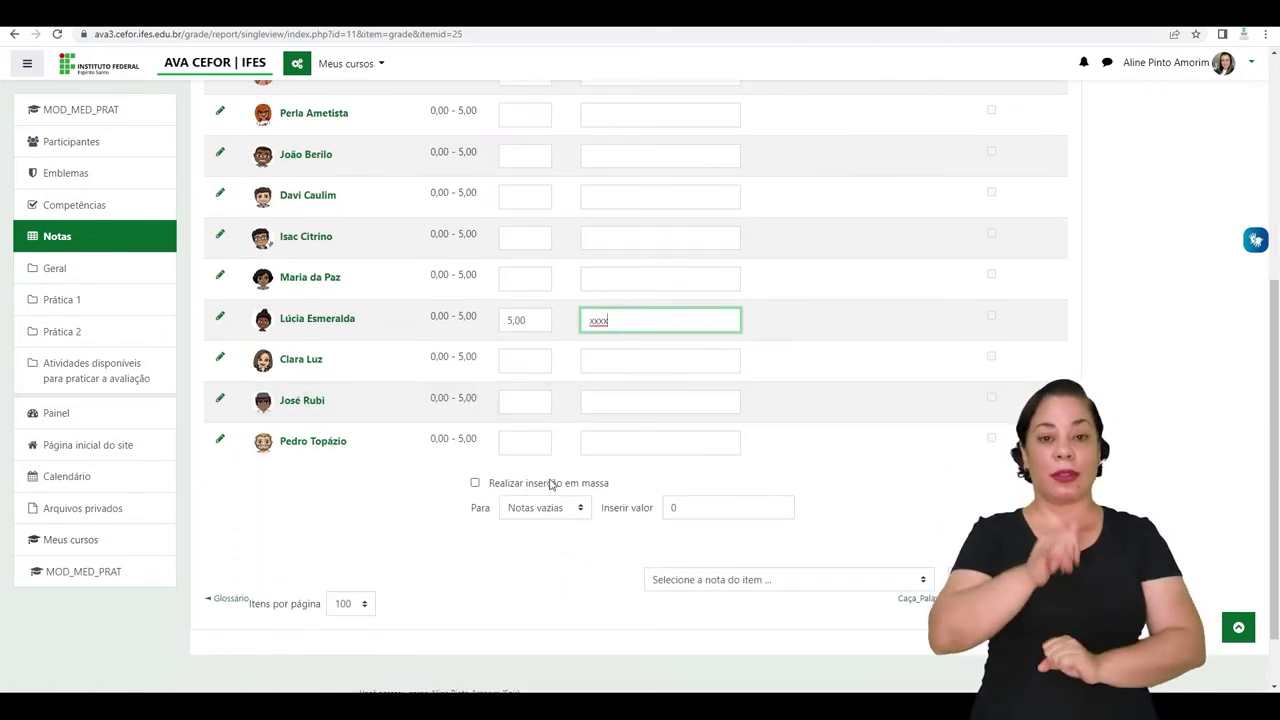
{"action": "scroll", "coordinate": [551, 484], "scroll_direction": "up", "scroll_amount": 1}
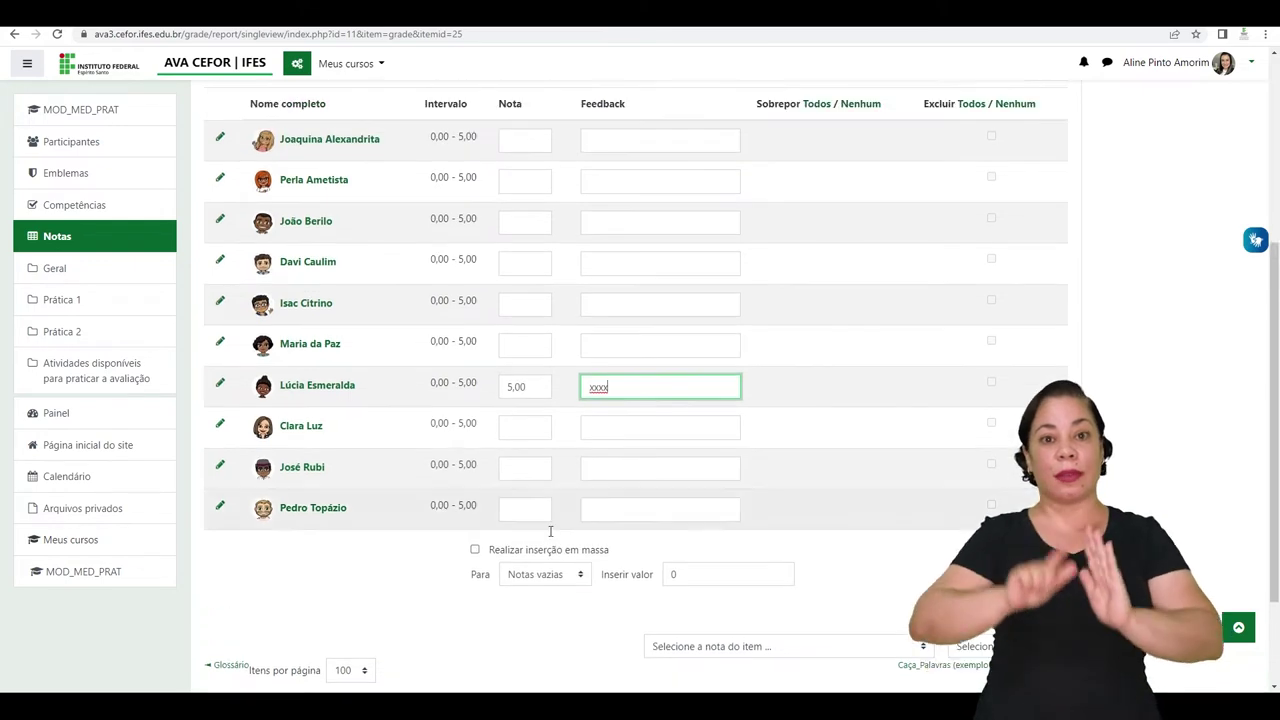
{"action": "left_click", "coordinate": [475, 551]}
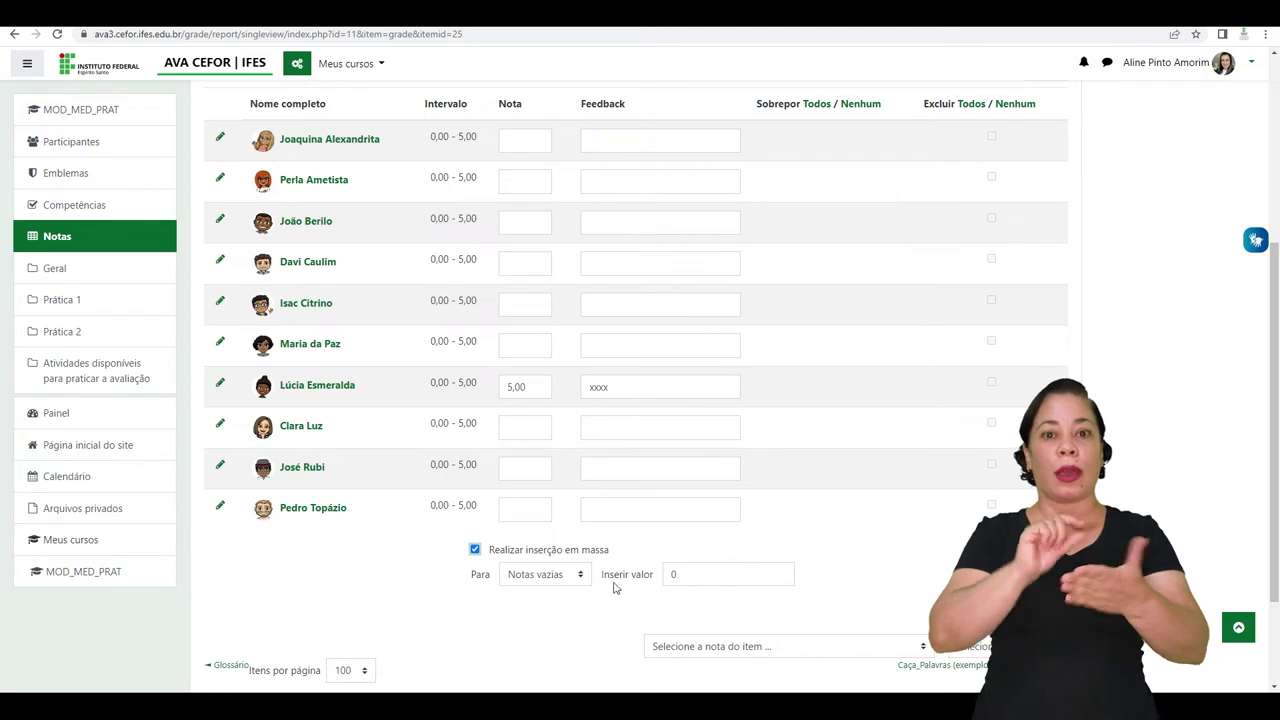
{"action": "left_click", "coordinate": [676, 578]}
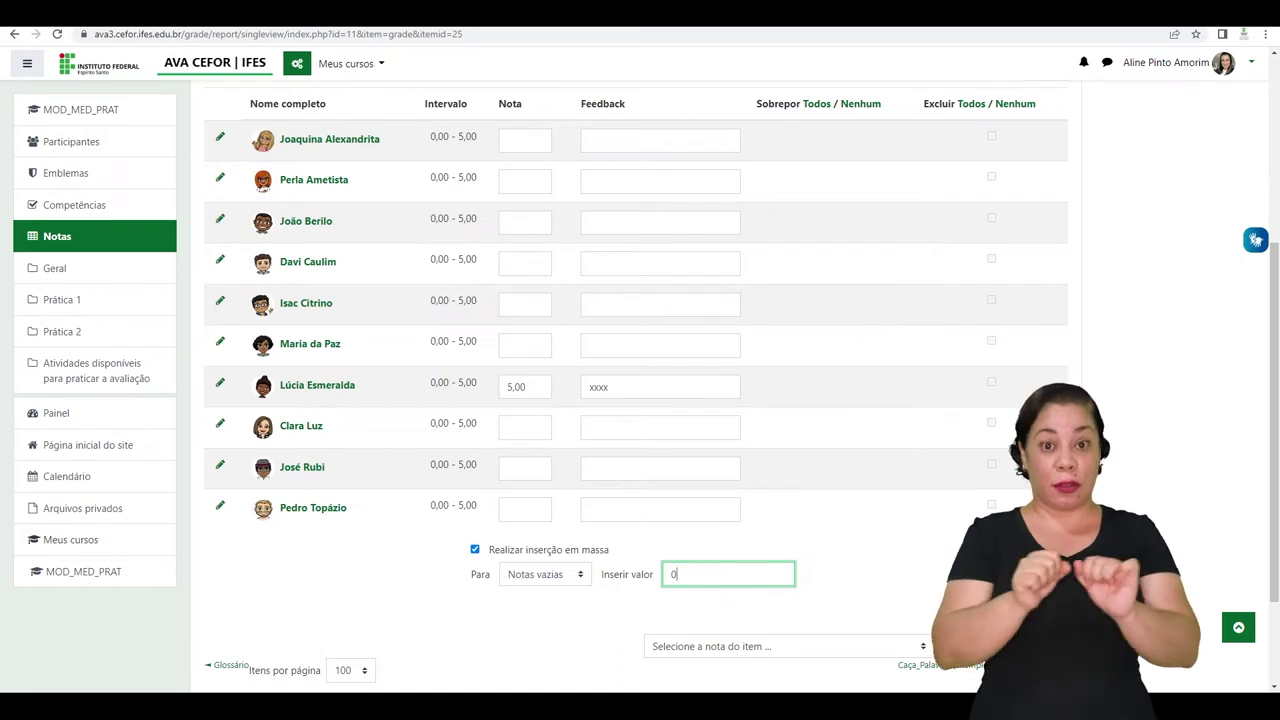
{"action": "key", "text": "Return"}
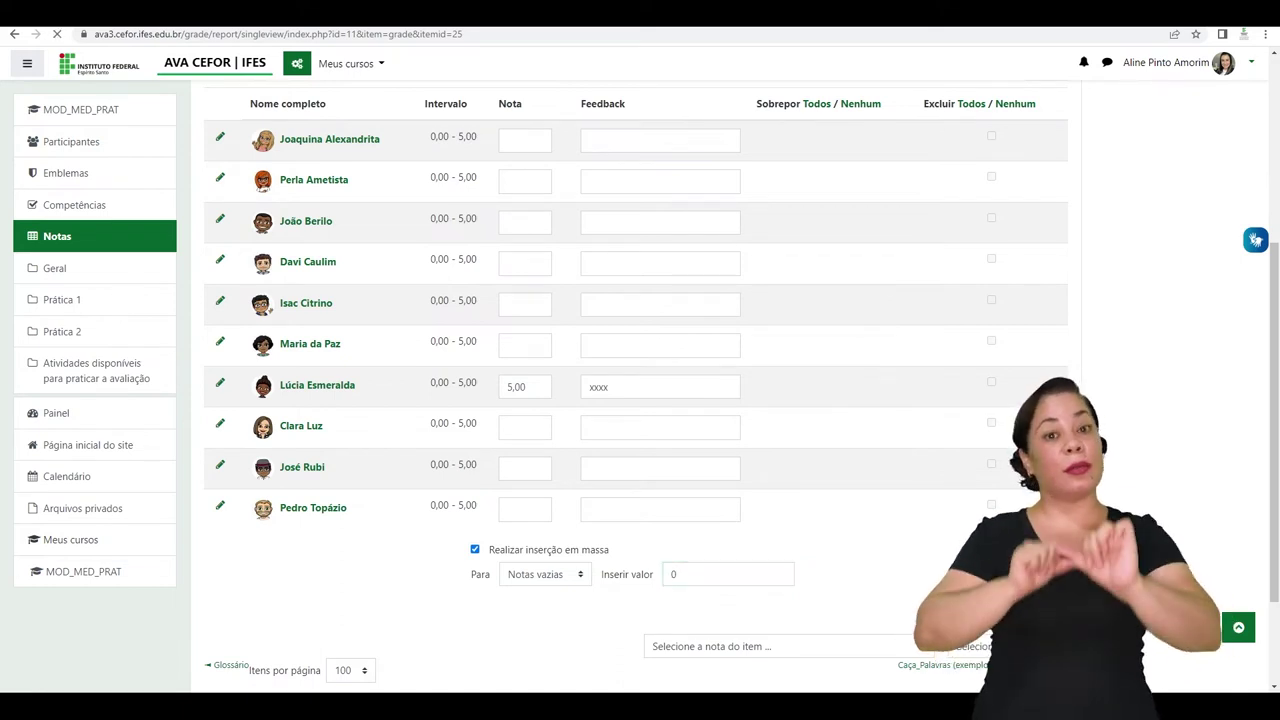
{"action": "left_click", "coordinate": [641, 138]}
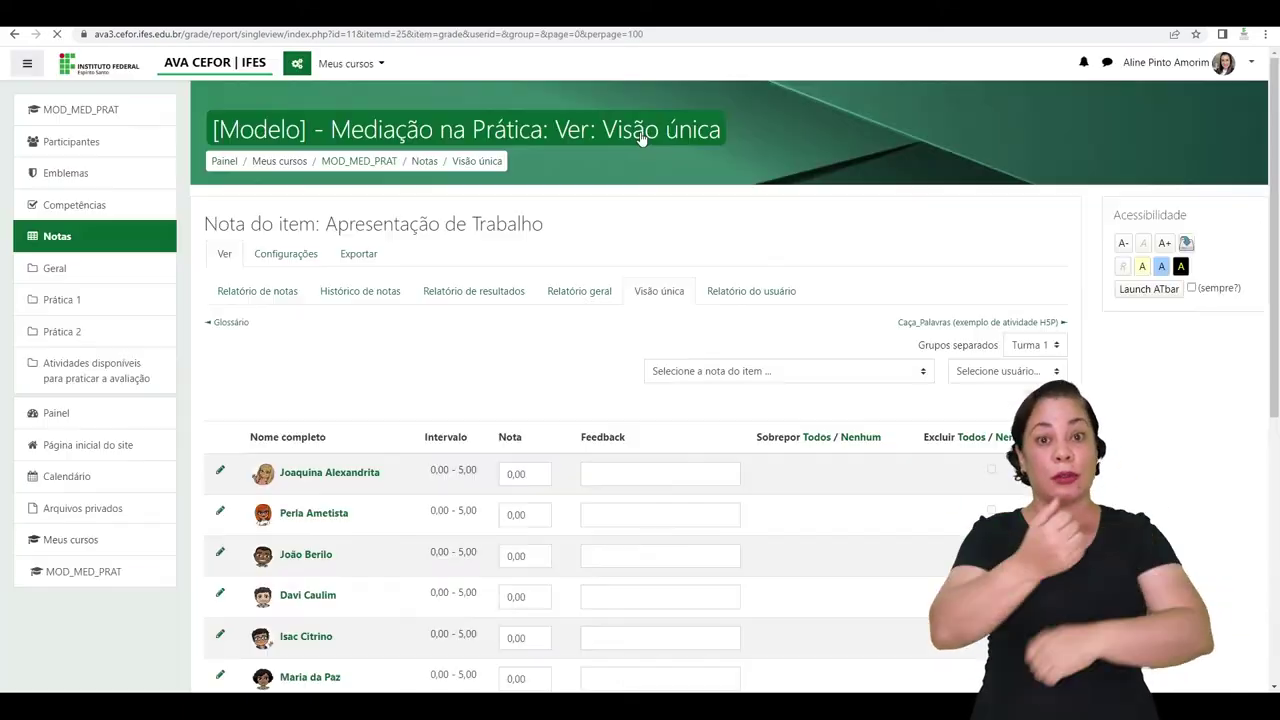
{"action": "scroll", "coordinate": [575, 530], "scroll_direction": "down", "scroll_amount": 2}
{"action": "scroll", "coordinate": [720, 521], "scroll_direction": "down", "scroll_amount": 1}
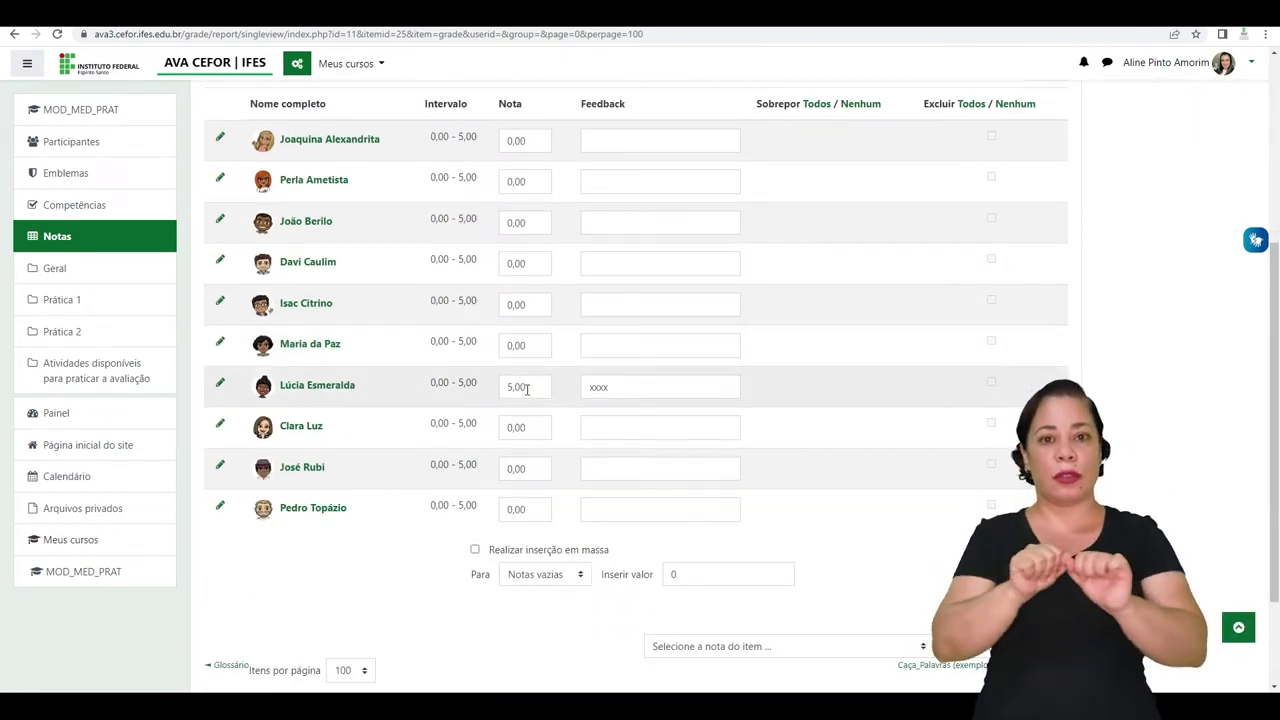
{"action": "scroll", "coordinate": [535, 264], "scroll_direction": "up", "scroll_amount": 2}
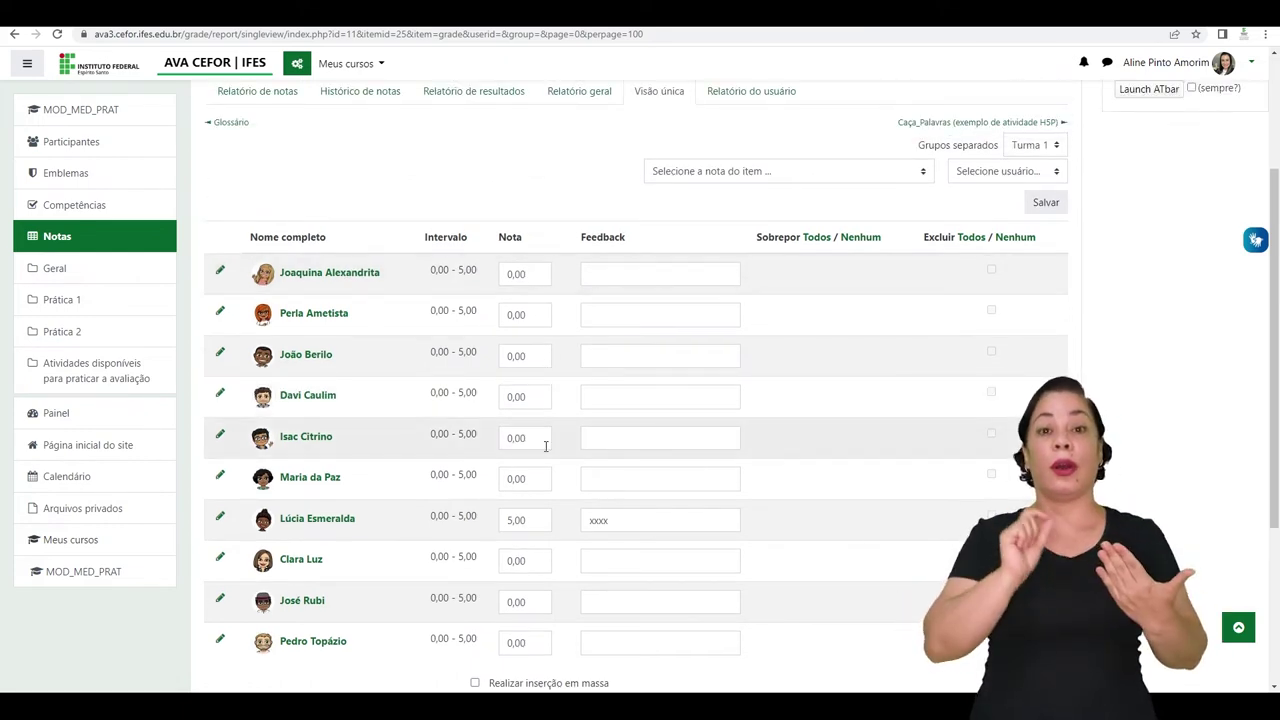
- Return from the single view to the Turma 1 grade report and look over the students' activity grades
{"action": "scroll", "coordinate": [546, 454], "scroll_direction": "down", "scroll_amount": 2}
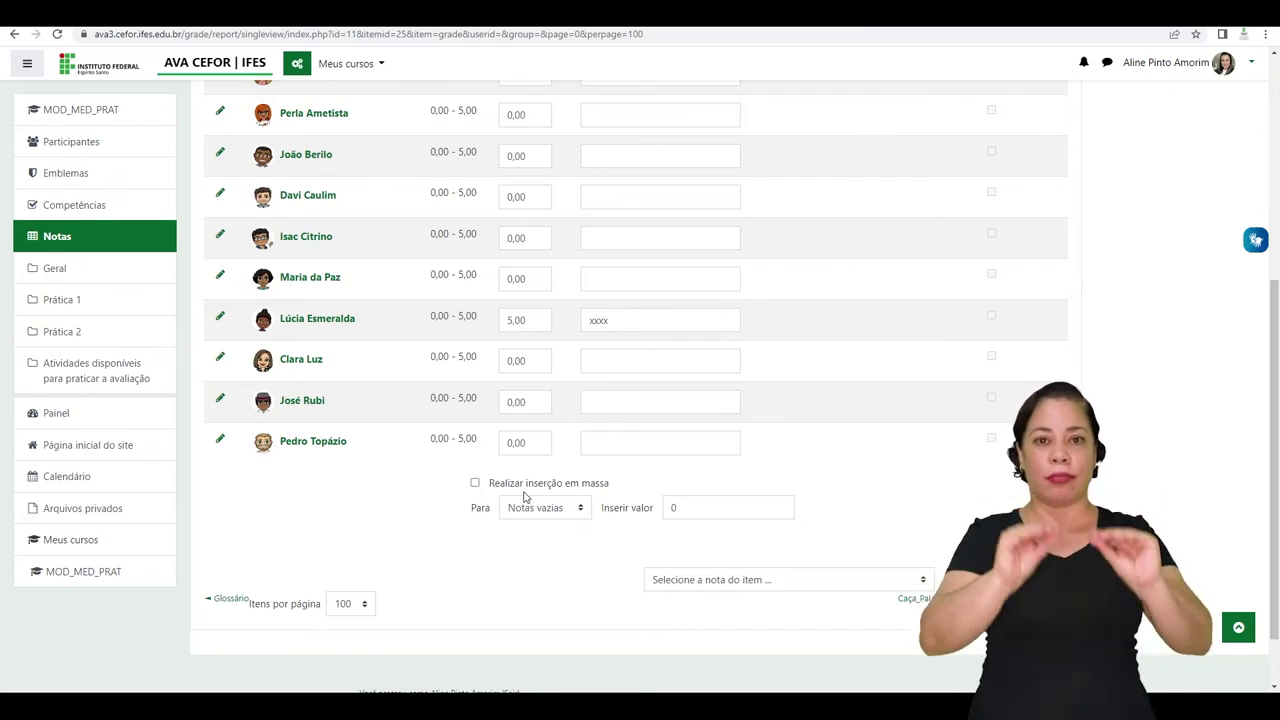
{"action": "scroll", "coordinate": [270, 160], "scroll_direction": "up", "scroll_amount": 3}
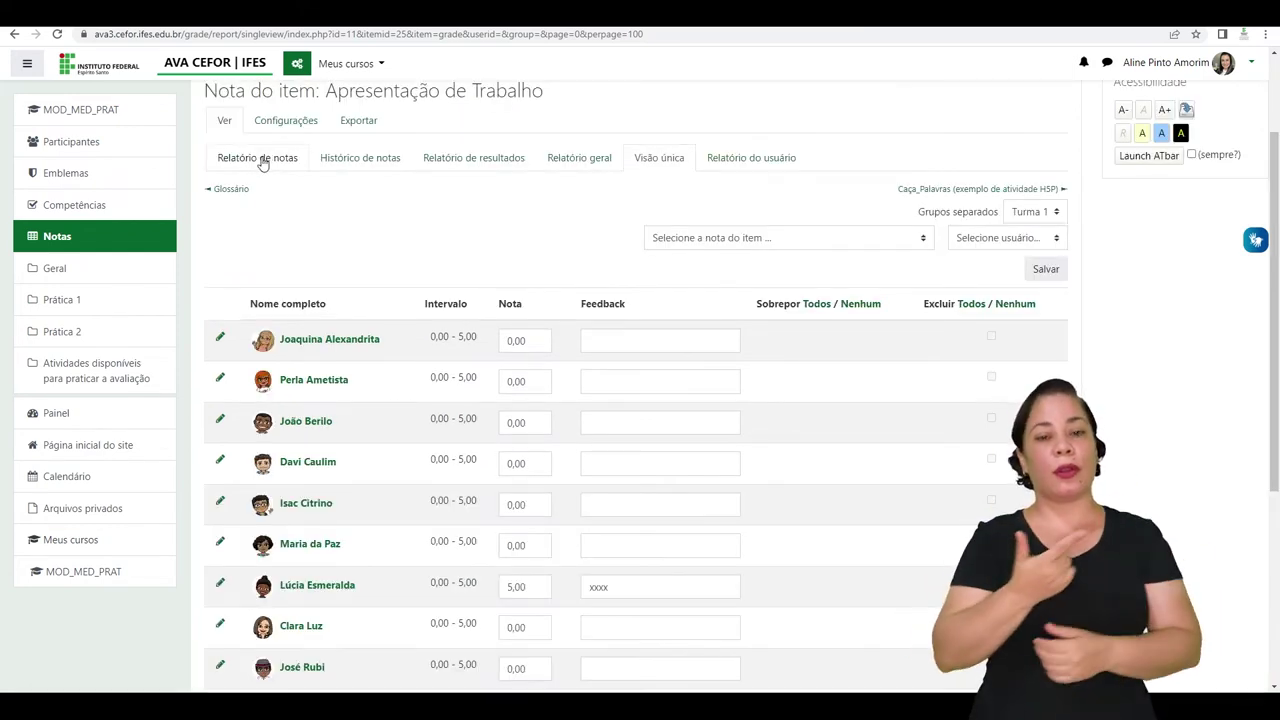
{"action": "left_click", "coordinate": [258, 164]}
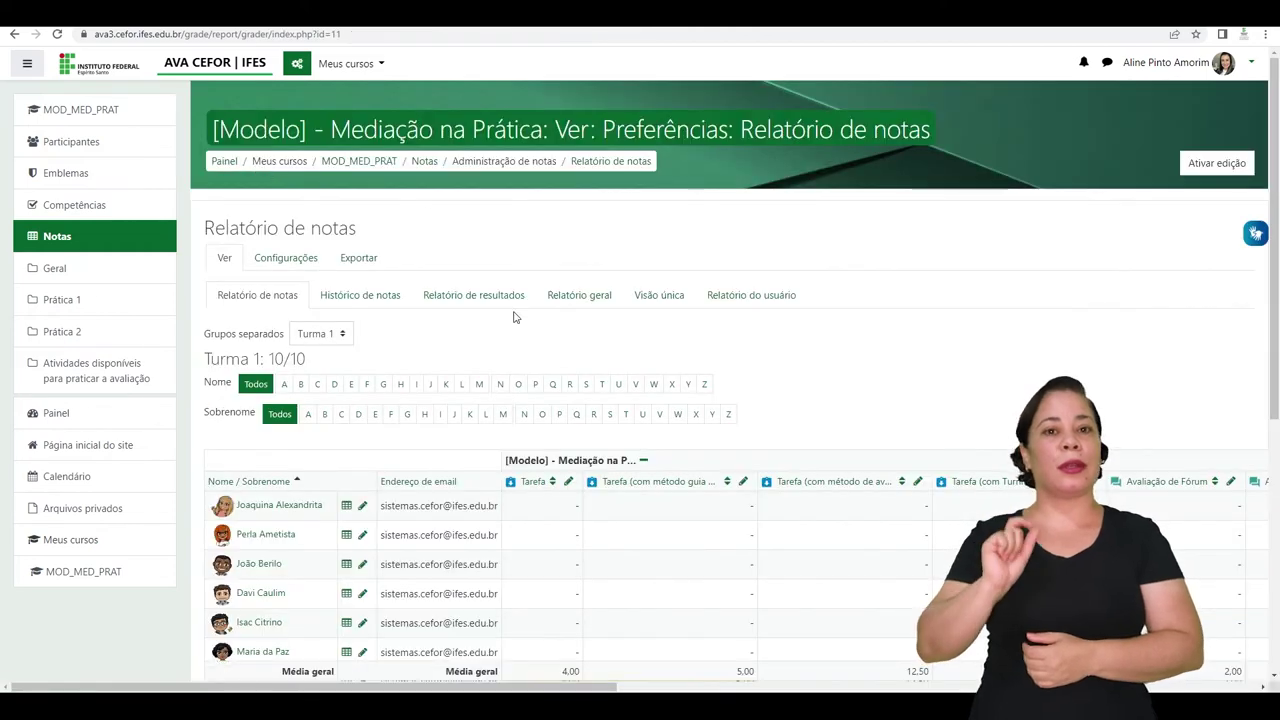
{"action": "scroll", "coordinate": [514, 314], "scroll_direction": "down", "scroll_amount": 3}
{"action": "scroll", "coordinate": [592, 283], "scroll_direction": "up", "scroll_amount": 1}
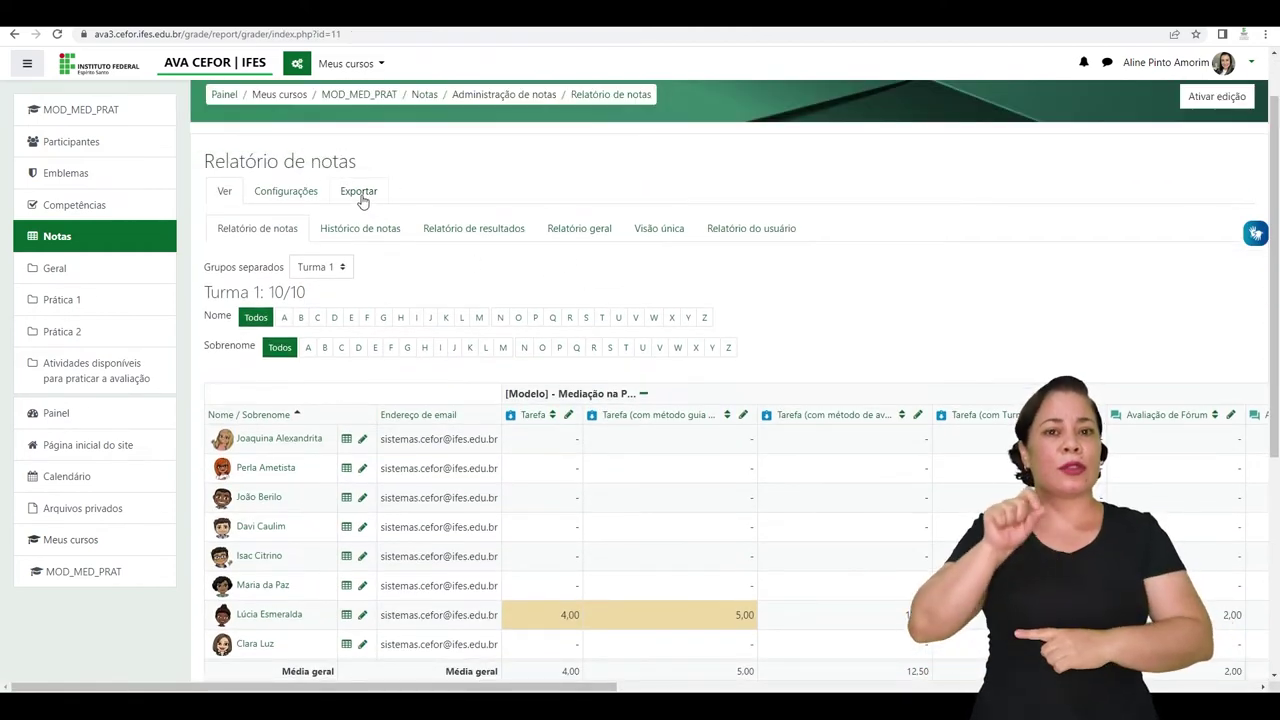
{"action": "scroll", "coordinate": [655, 503], "scroll_direction": "down", "scroll_amount": 2}
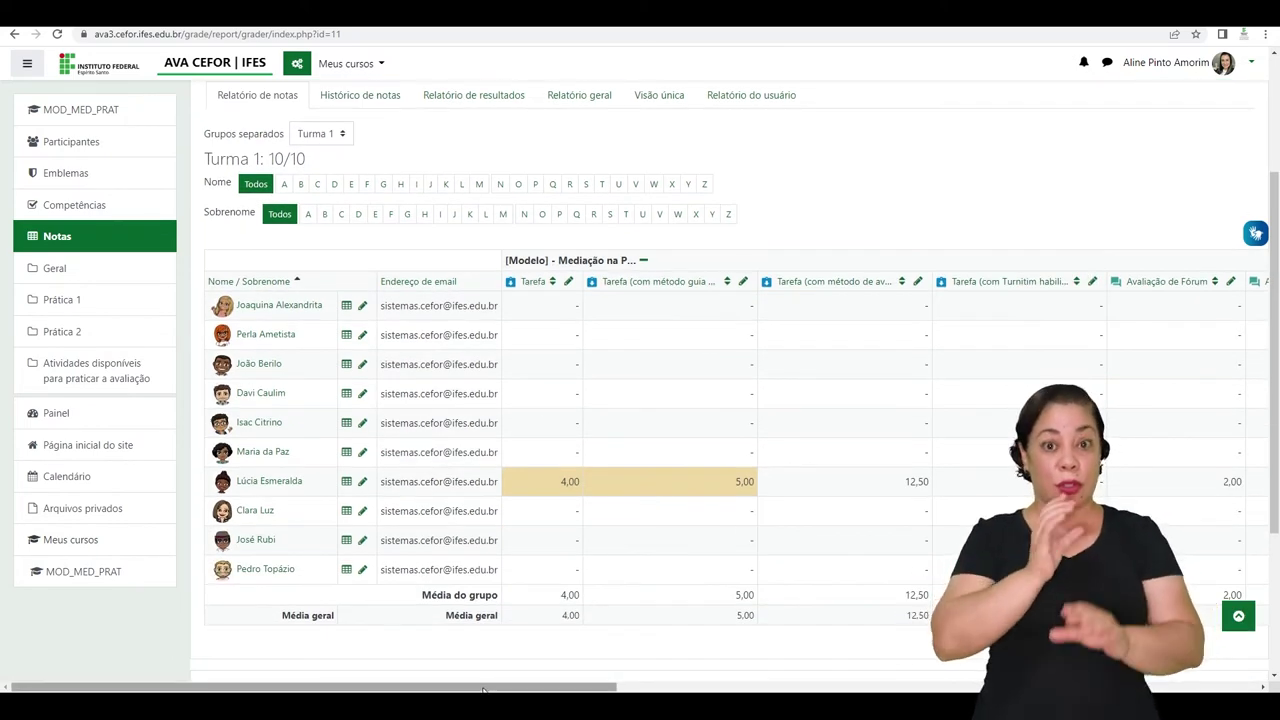
{"action": "mouse_move", "coordinate": [483, 690]}
{"action": "left_mouse_down"}
{"action": "mouse_move", "coordinate": [1125, 689]}
{"action": "mouse_move", "coordinate": [503, 689]}
{"action": "left_mouse_up"}
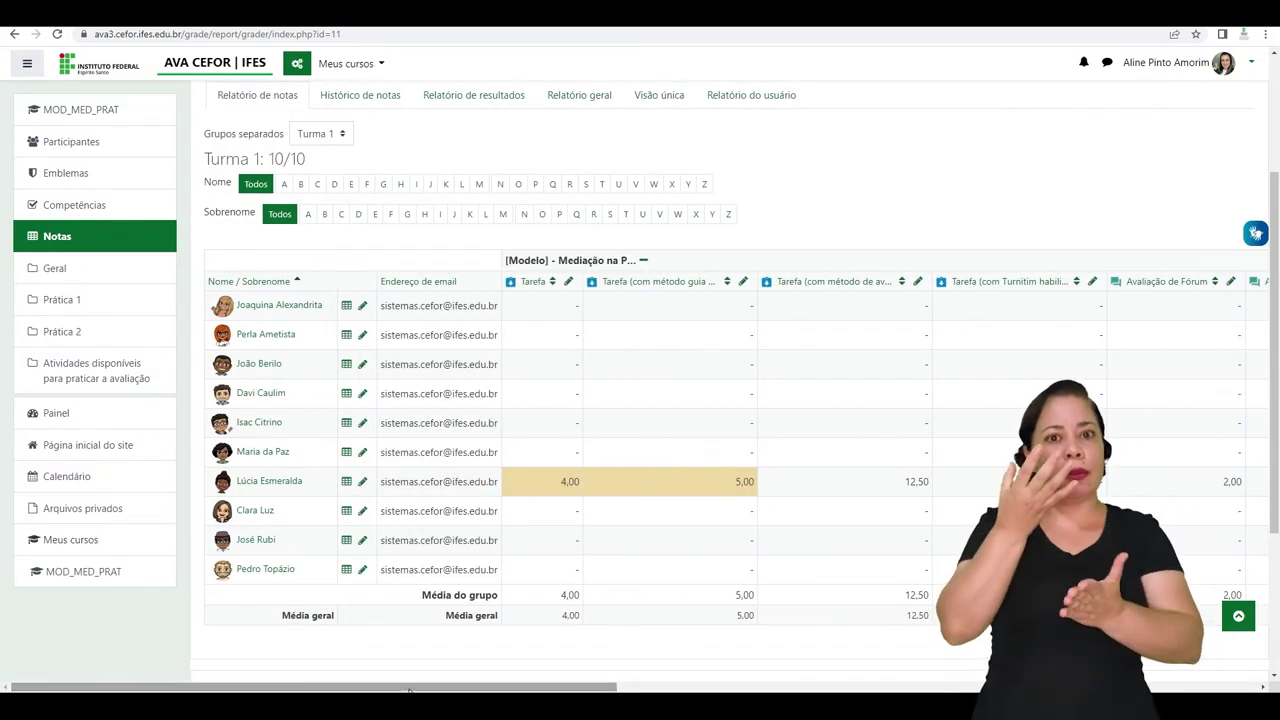
- Open the grade export and examine the ODS spreadsheet's group, included grade items, format options, and the other available file formats
{"action": "scroll", "coordinate": [561, 158], "scroll_direction": "up", "scroll_amount": 2}
{"action": "left_click", "coordinate": [360, 256]}
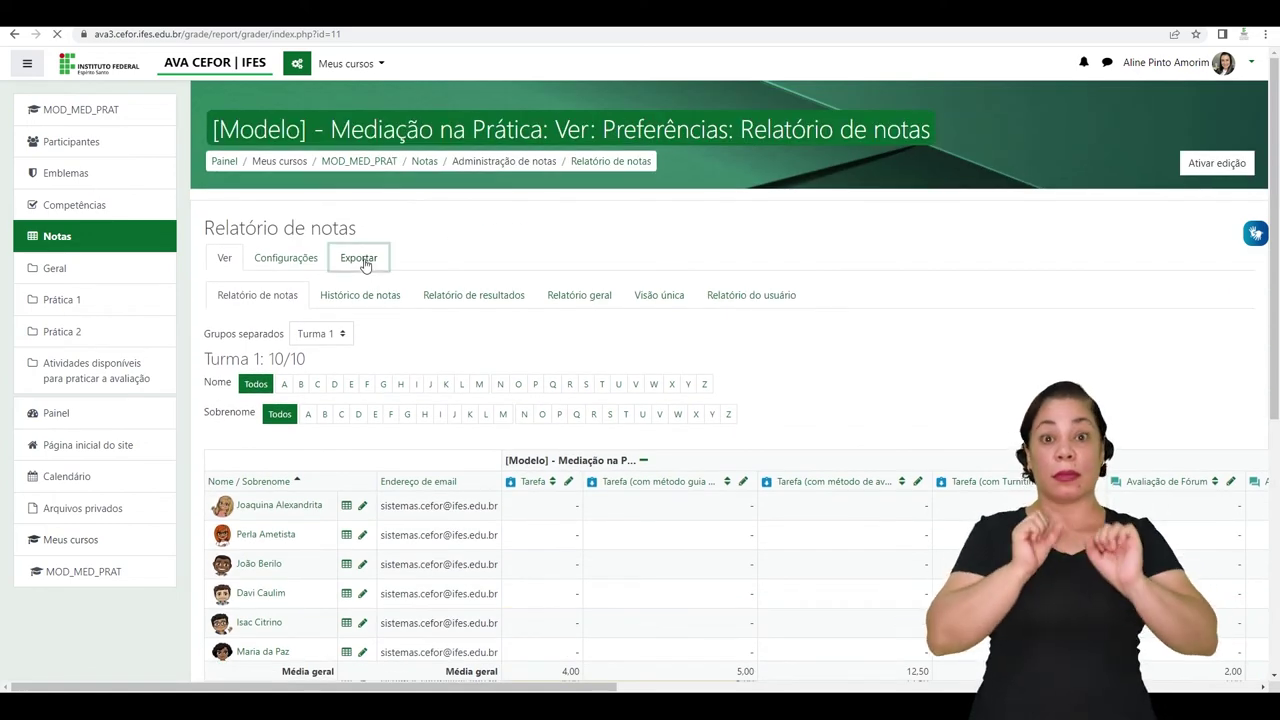
{"action": "scroll", "coordinate": [560, 290], "scroll_direction": "down", "scroll_amount": 4}
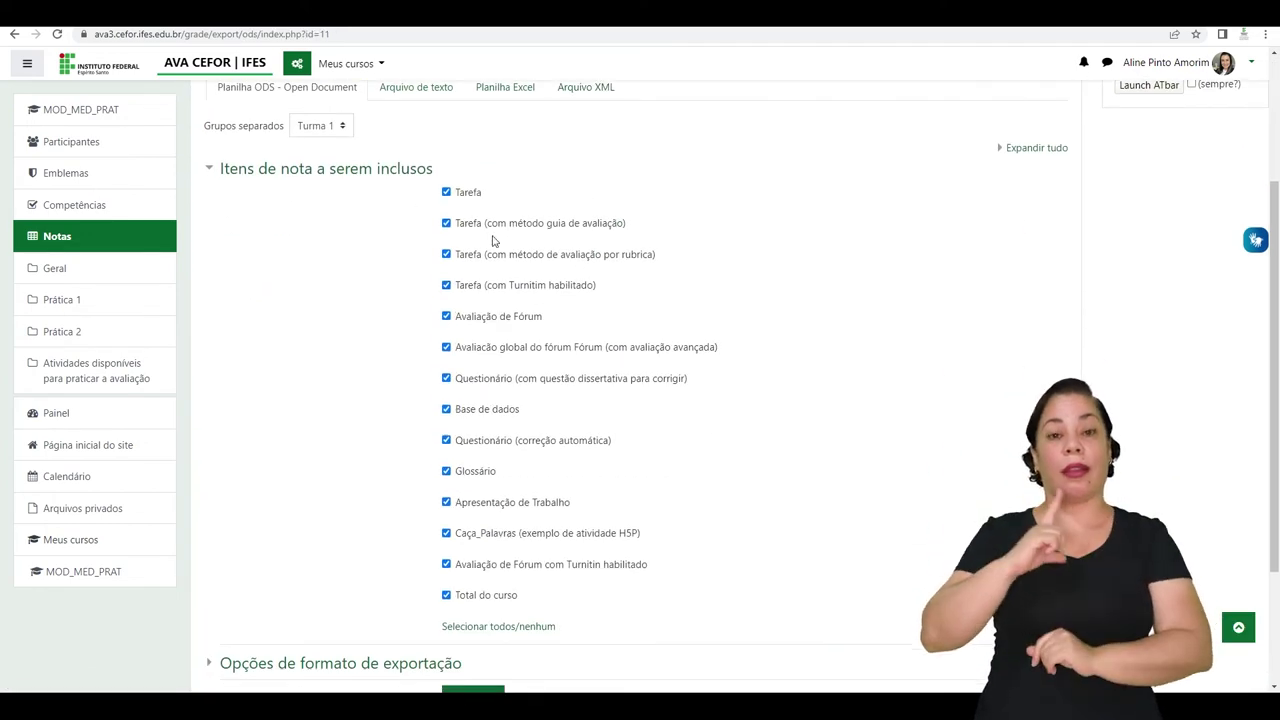
{"action": "scroll", "coordinate": [500, 370], "scroll_direction": "up", "scroll_amount": 3}
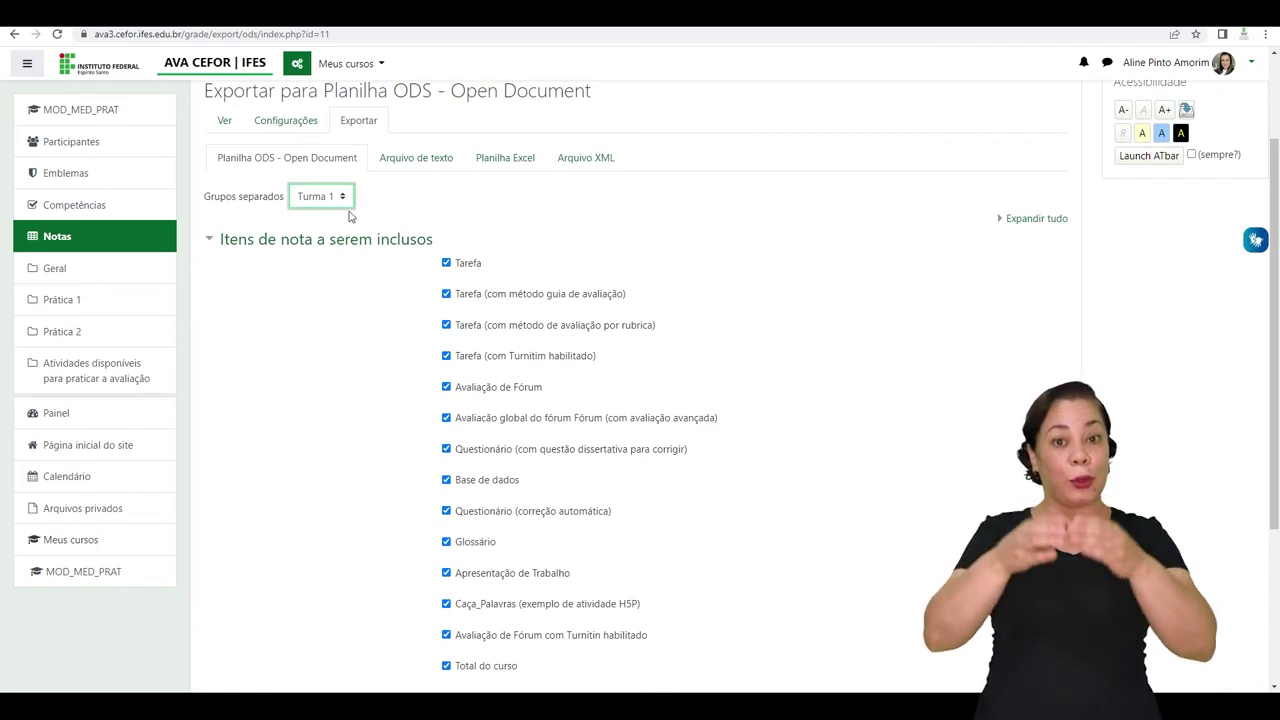
{"action": "scroll", "coordinate": [540, 300], "scroll_direction": "down", "scroll_amount": 1}
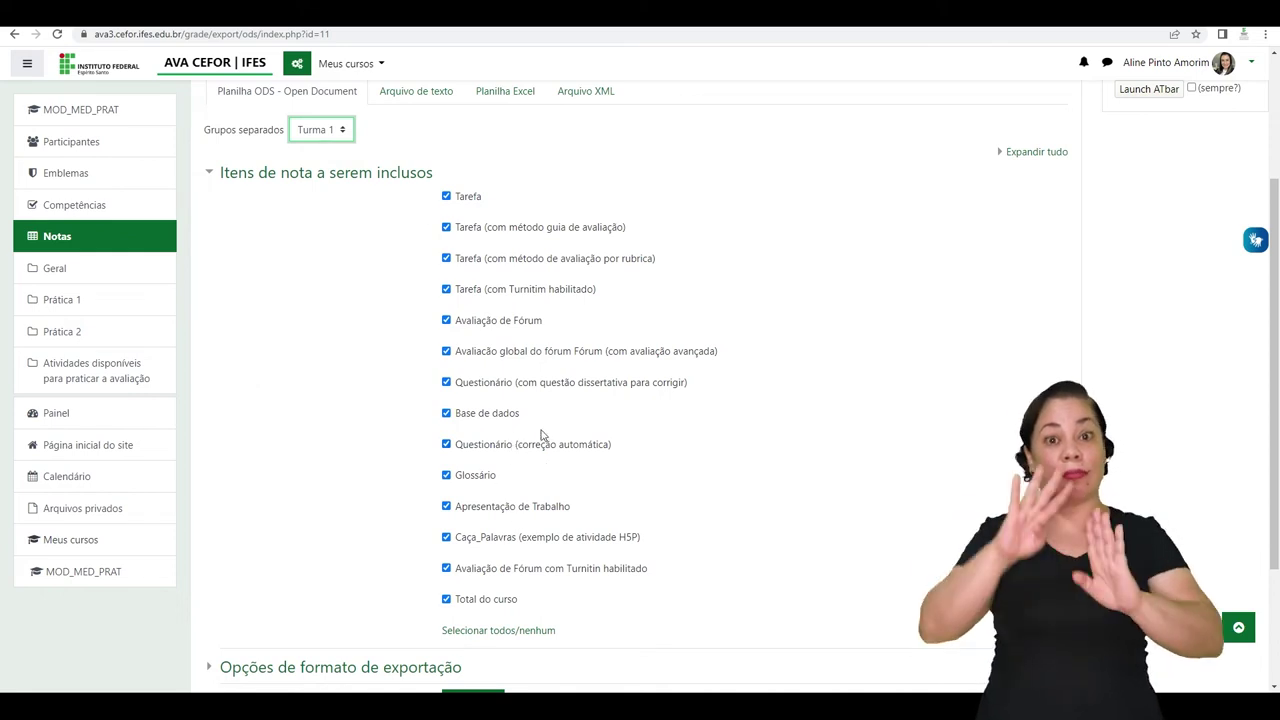
{"action": "scroll", "coordinate": [541, 435], "scroll_direction": "down", "scroll_amount": 2}
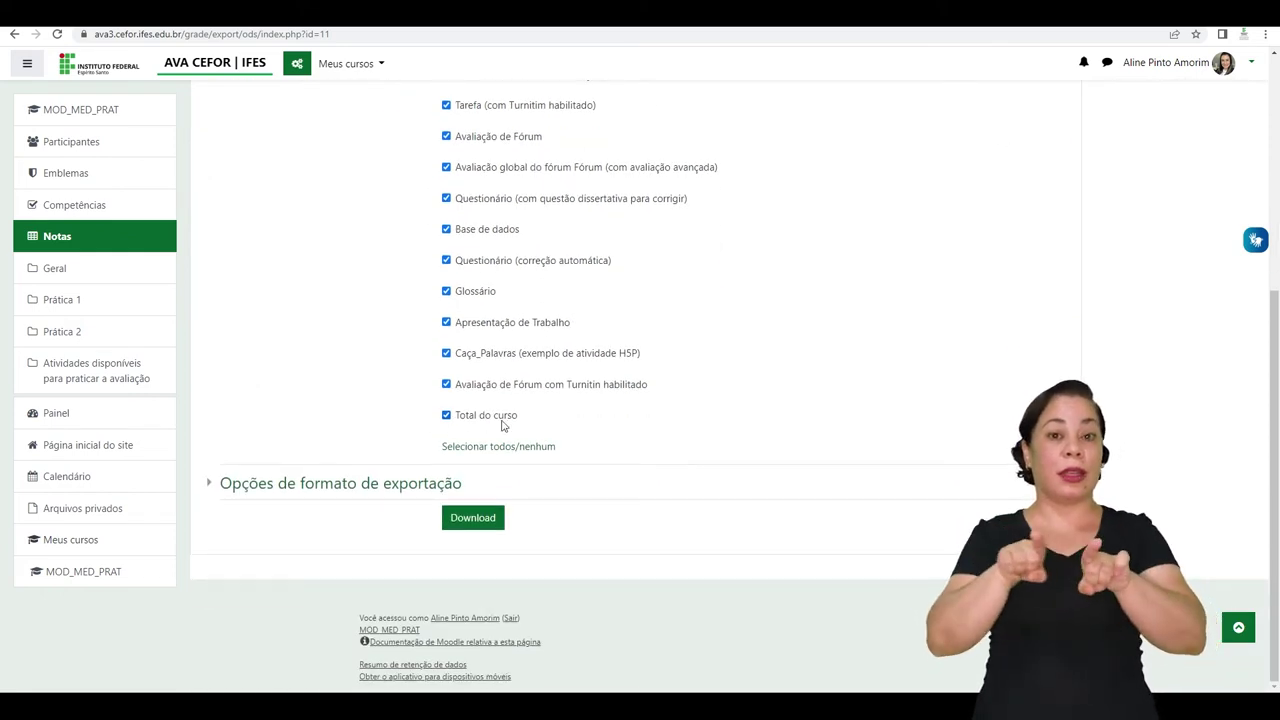
{"action": "scroll", "coordinate": [443, 403], "scroll_direction": "up", "scroll_amount": 4}
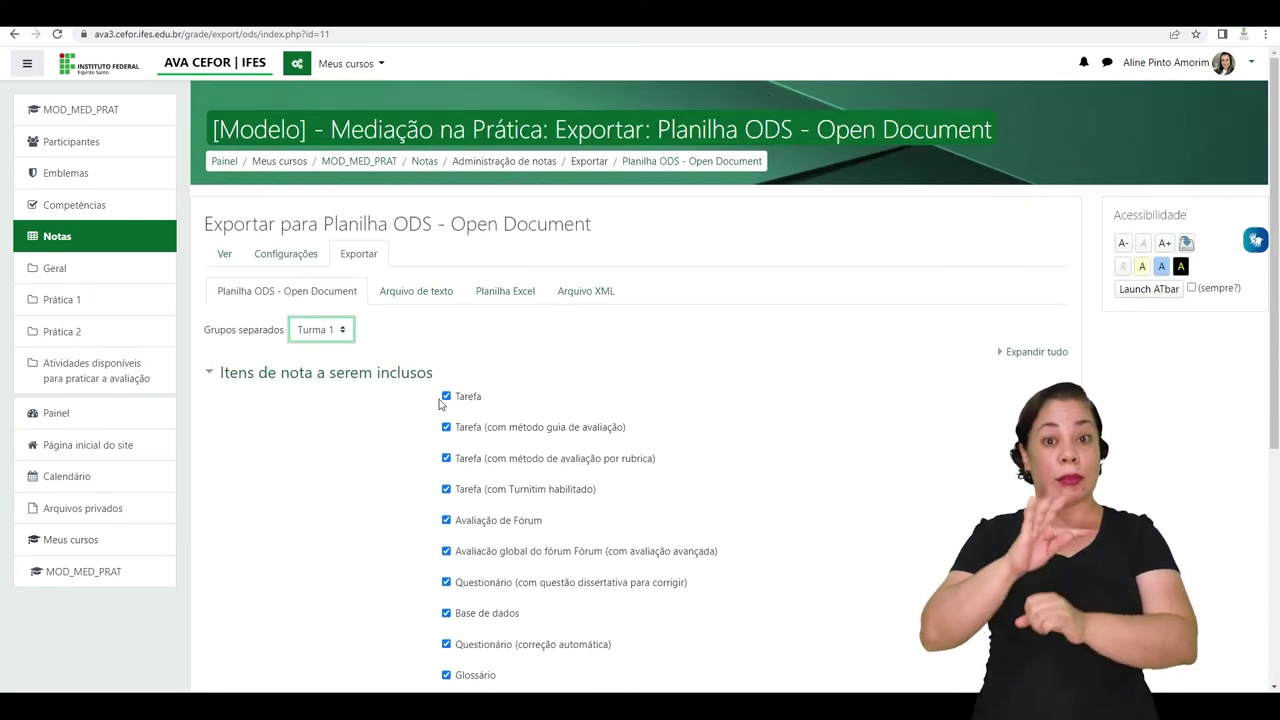
{"action": "scroll", "coordinate": [441, 403], "scroll_direction": "down", "scroll_amount": 2}
{"action": "scroll", "coordinate": [437, 391], "scroll_direction": "up", "scroll_amount": 3}
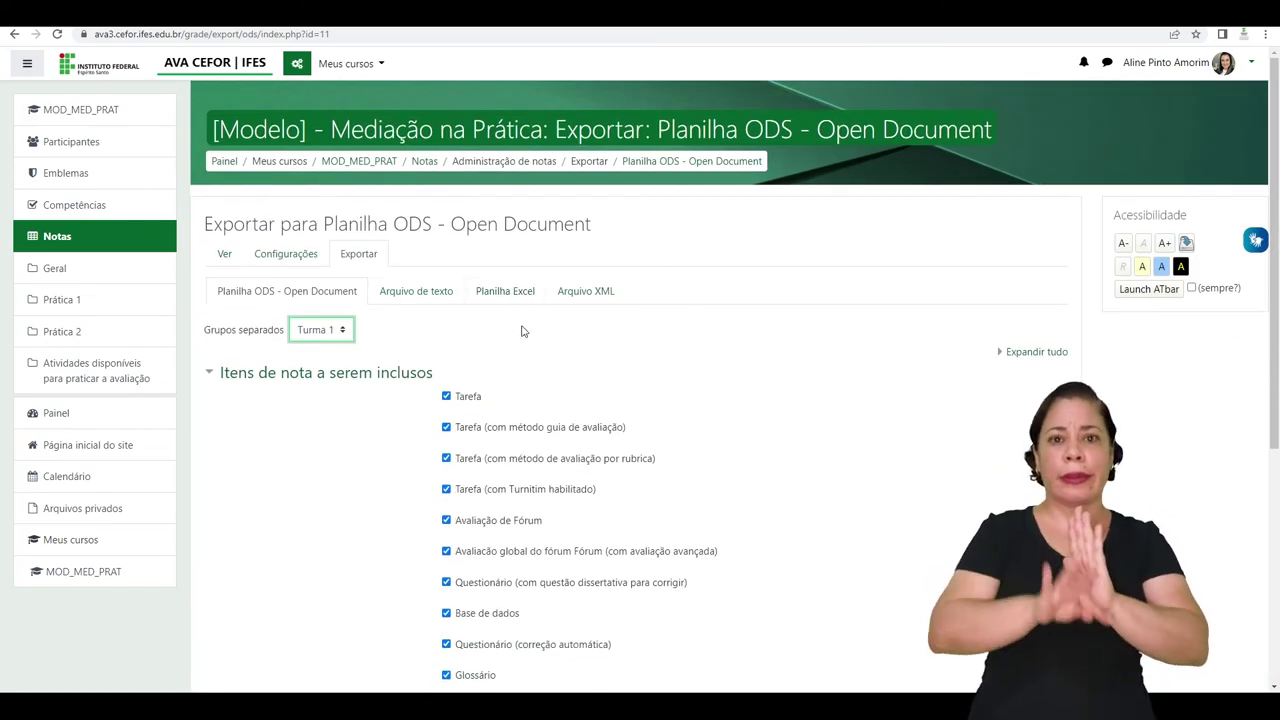
{"action": "scroll", "coordinate": [577, 371], "scroll_direction": "down", "scroll_amount": 4}
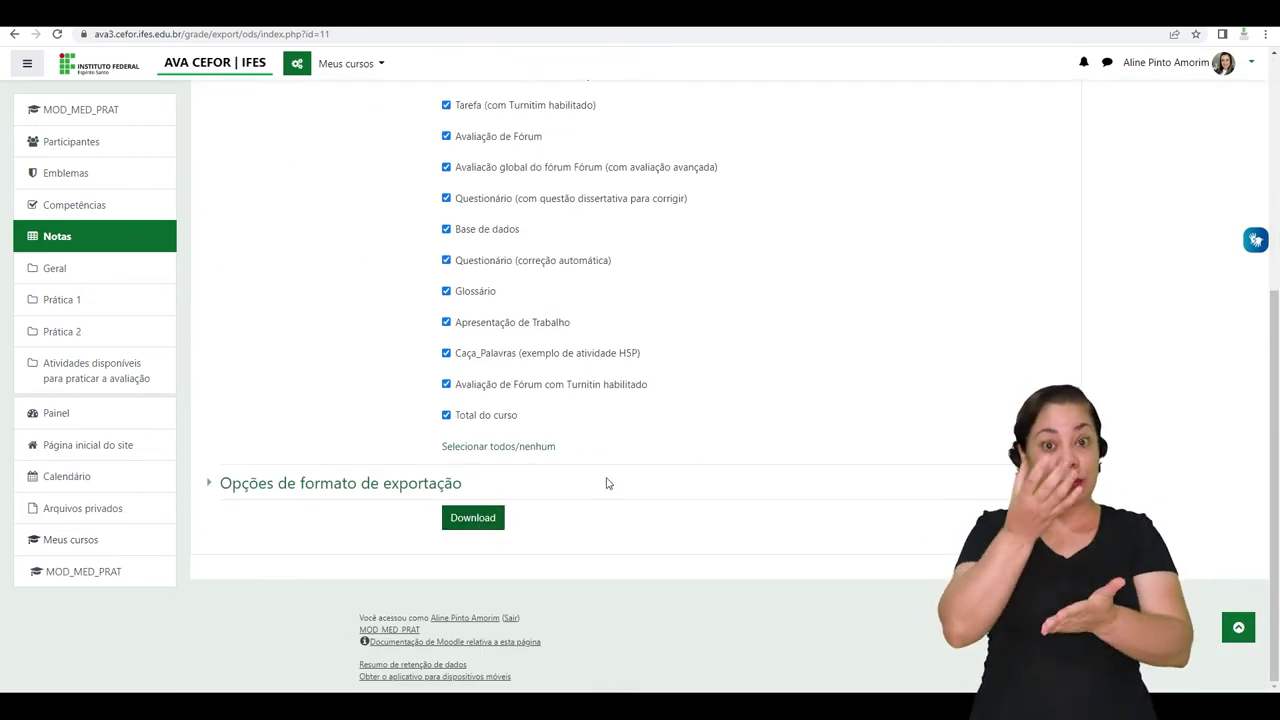
{"action": "scroll", "coordinate": [600, 257], "scroll_direction": "up", "scroll_amount": 5}
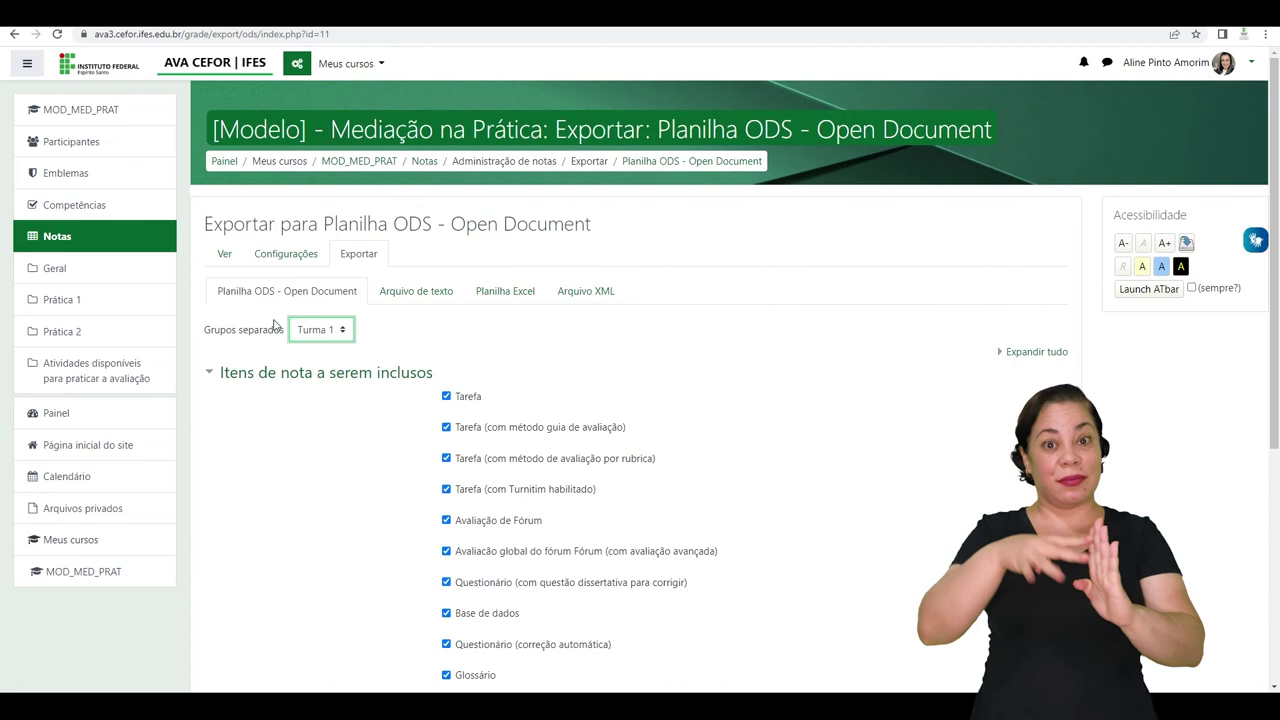
- Return to the grade report and examine the last activity columns through Total do curso for all students
{"action": "left_click", "coordinate": [225, 254]}
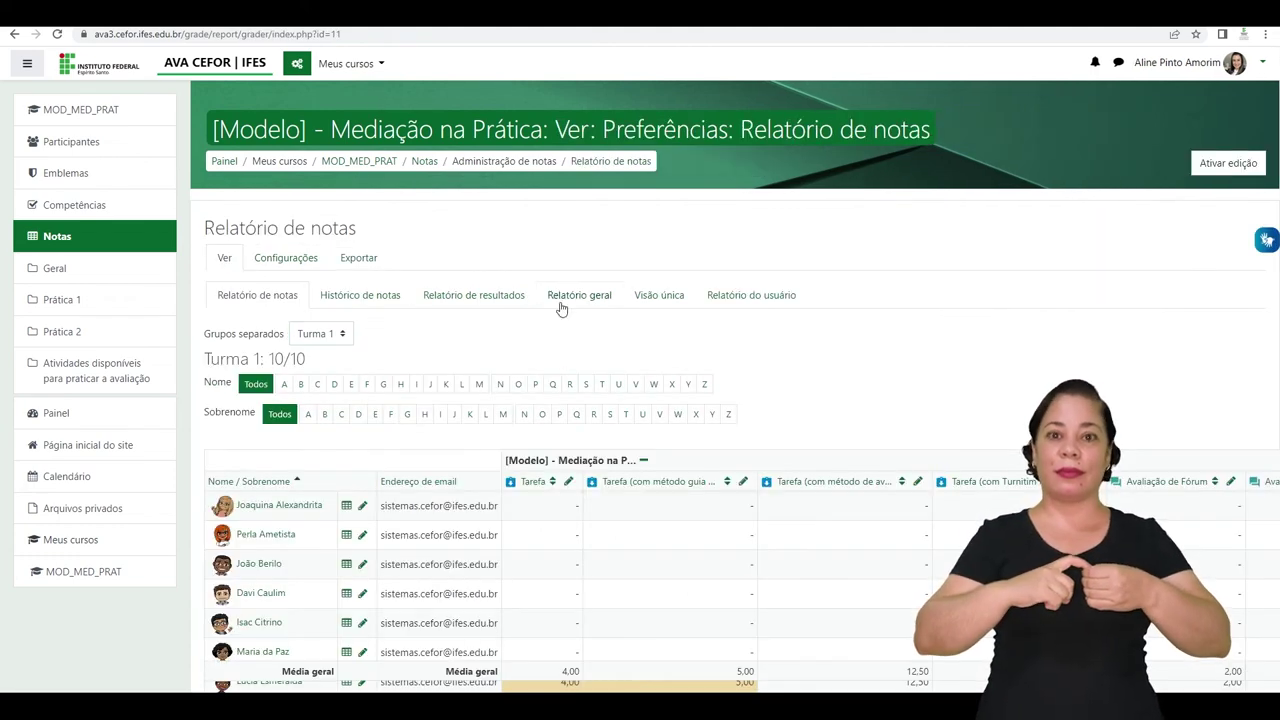
{"action": "scroll", "coordinate": [600, 318], "scroll_direction": "down", "scroll_amount": 2}
{"action": "scroll", "coordinate": [738, 390], "scroll_direction": "down", "scroll_amount": 2}
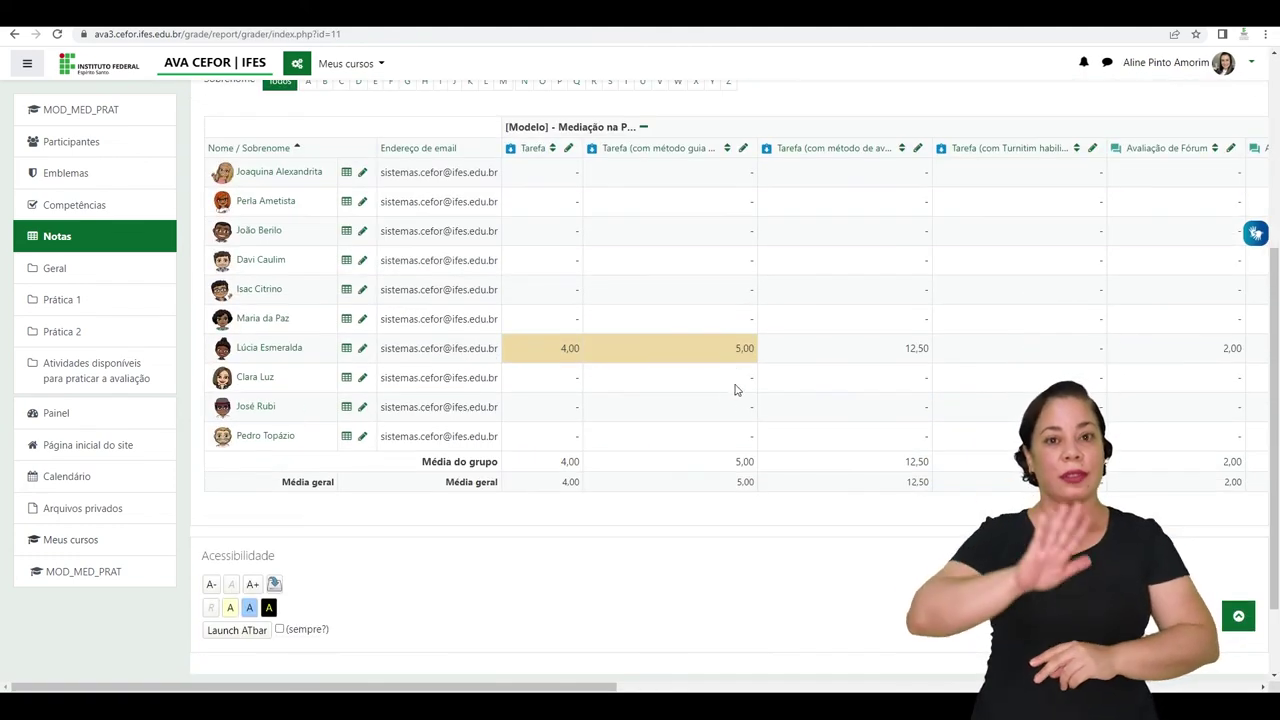
{"action": "left_click_drag", "start_coordinate": [591, 690], "coordinate": [1276, 669]}
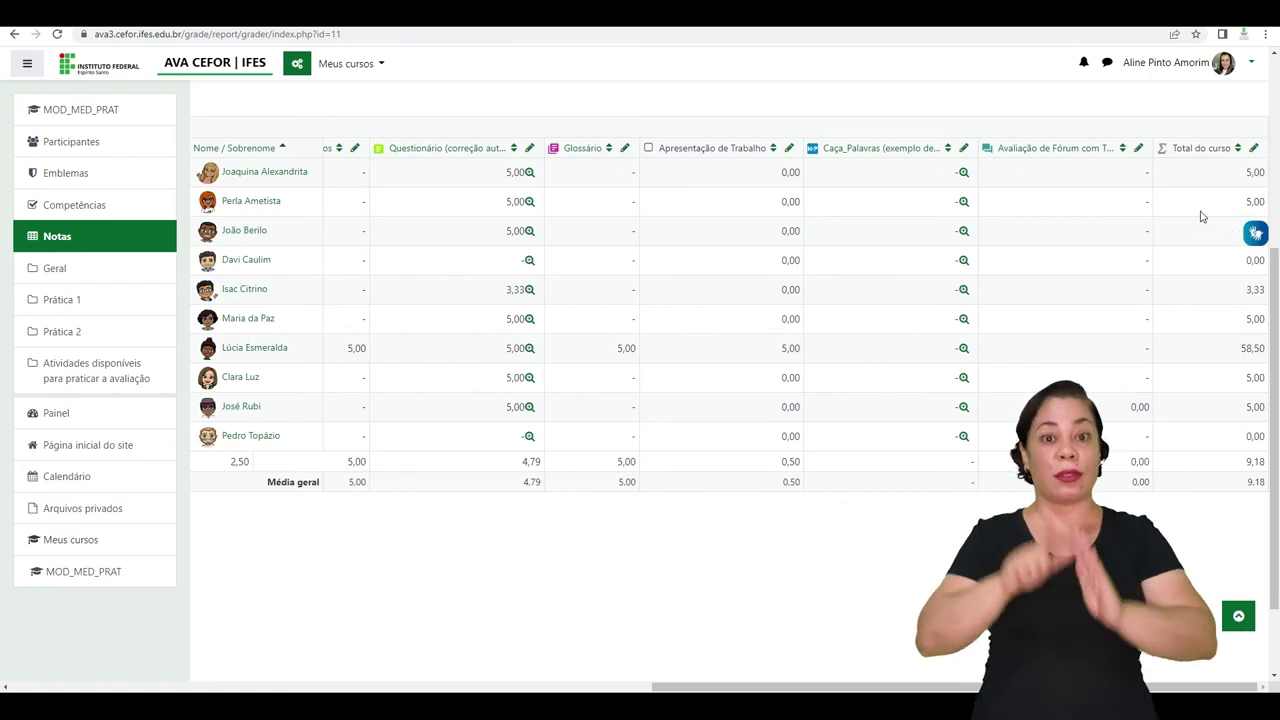
{"action": "scroll", "coordinate": [1200, 210], "scroll_direction": "down", "scroll_amount": 1}
{"action": "scroll", "coordinate": [1200, 201], "scroll_direction": "up", "scroll_amount": 1}
{"action": "scroll", "coordinate": [1200, 203], "scroll_direction": "up", "scroll_amount": 1}
{"action": "scroll", "coordinate": [1192, 268], "scroll_direction": "down", "scroll_amount": 2}
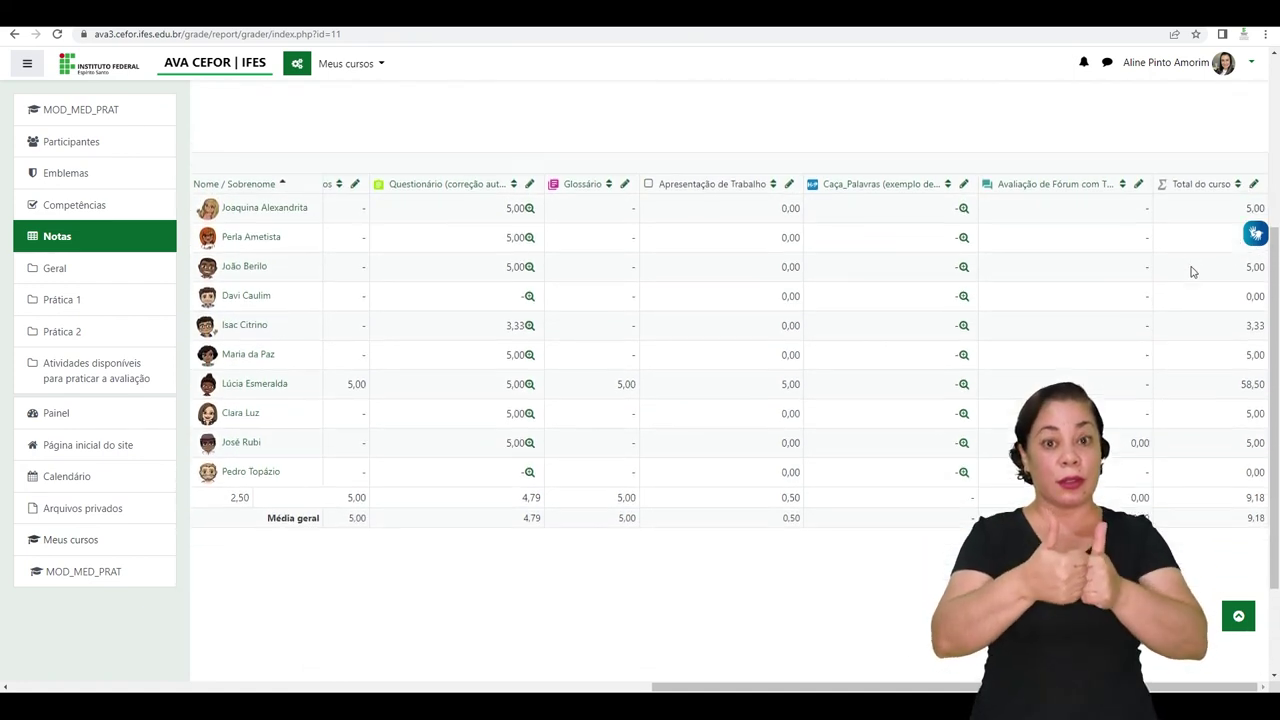
{"action": "scroll", "coordinate": [1205, 230], "scroll_direction": "up", "scroll_amount": 1}
{"action": "scroll", "coordinate": [1210, 221], "scroll_direction": "up", "scroll_amount": 1}
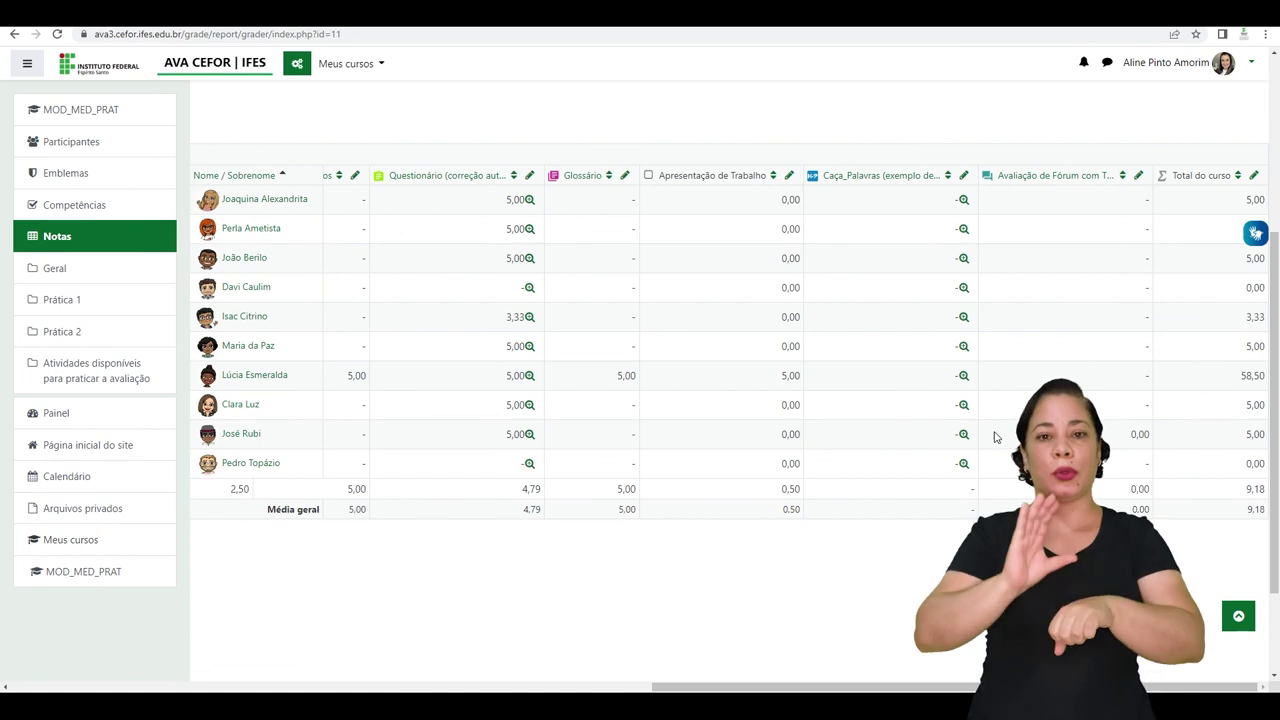
{"action": "scroll", "coordinate": [437, 257], "scroll_direction": "up", "scroll_amount": 3}
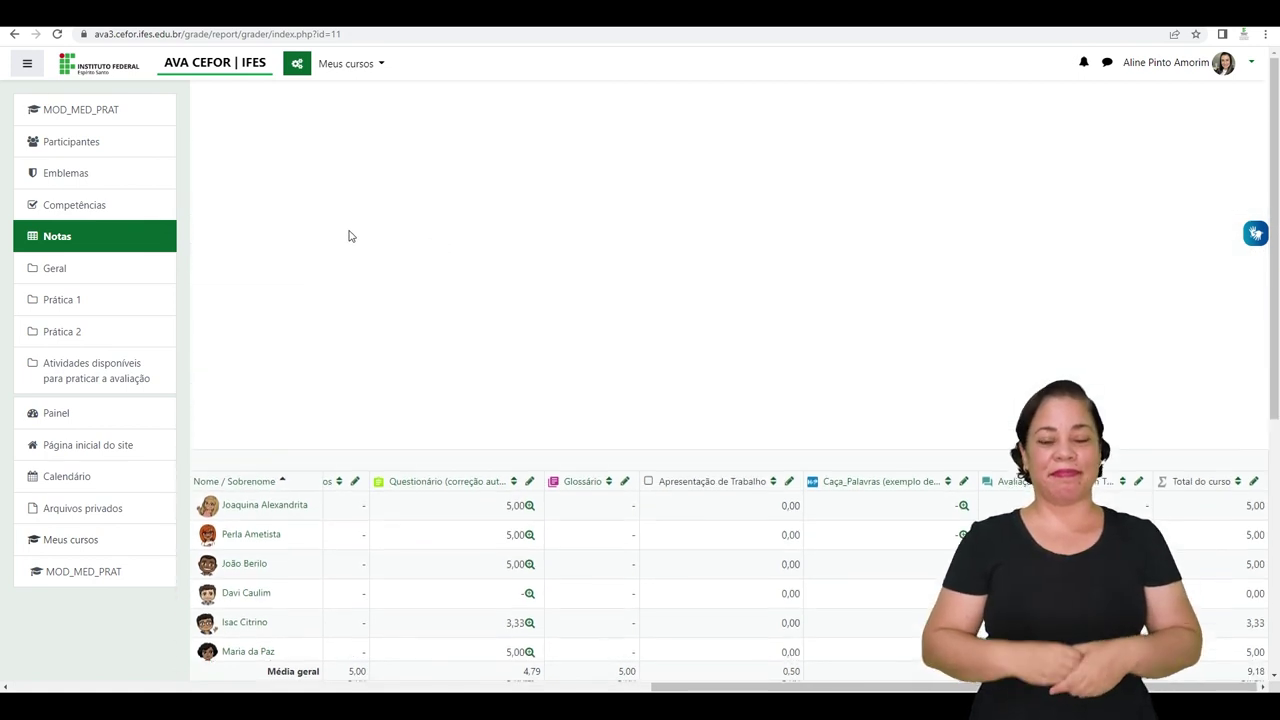